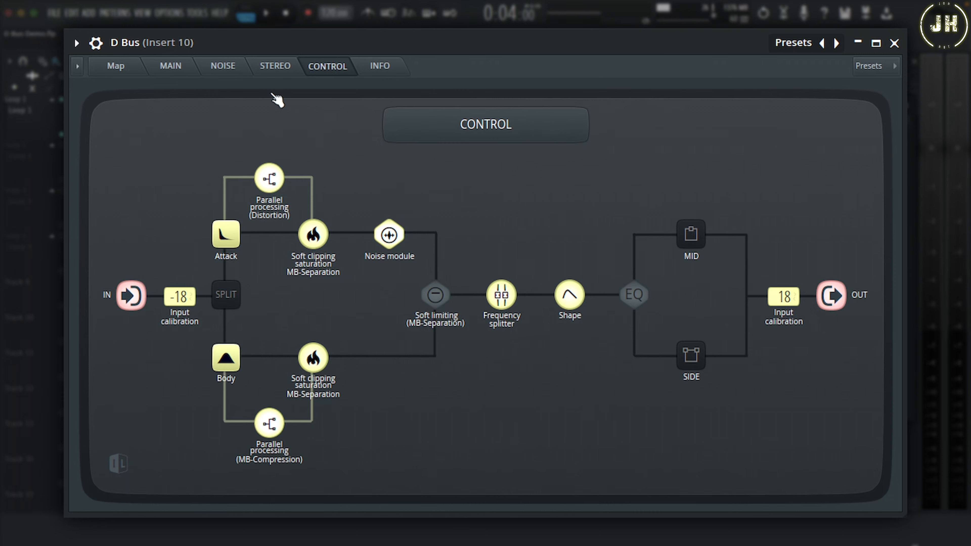
Turn on the soft limiter and the Mid/Side EQ on the main page, and check both in the control diagram.
{"action": "left_click", "coordinate": [180, 69]}
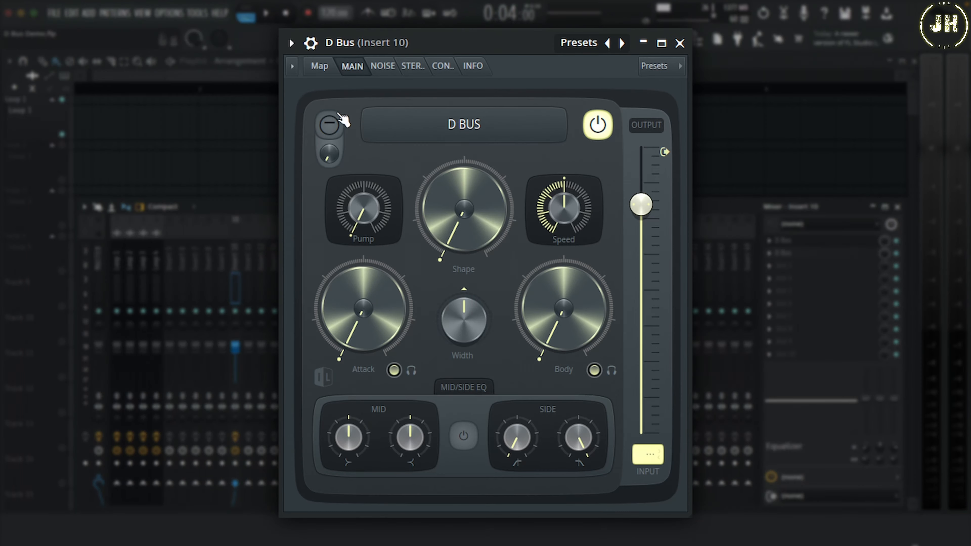
{"action": "left_click", "coordinate": [330, 125]}
{"action": "left_click", "coordinate": [463, 435]}
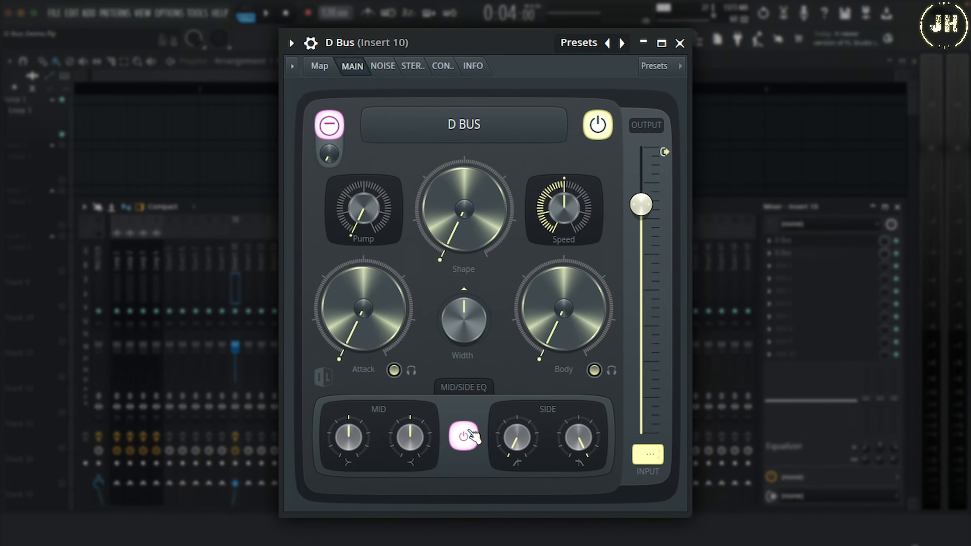
{"action": "left_click", "coordinate": [443, 67]}
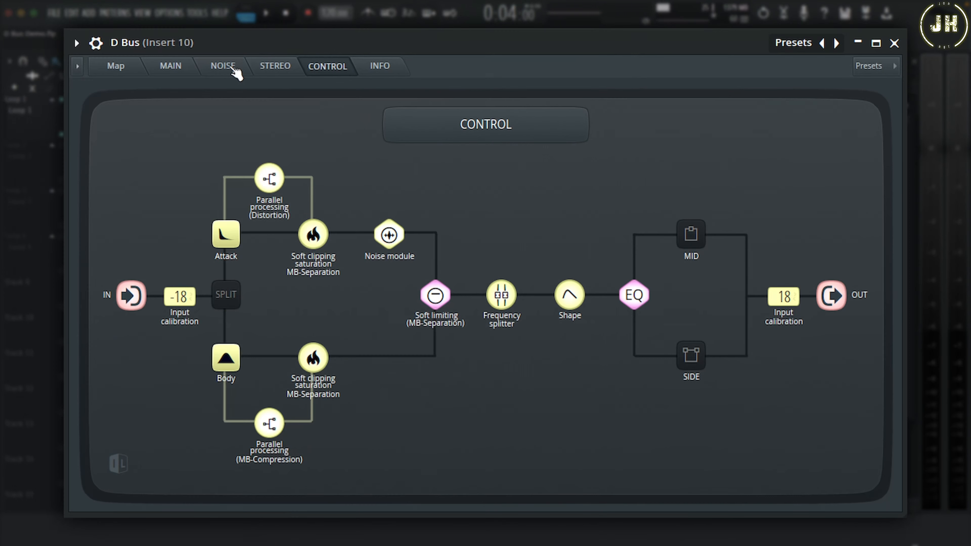
Turn off the EQ, Soft limiting and Noise module nodes in the control diagram.
{"action": "left_click", "coordinate": [641, 300]}
{"action": "left_click", "coordinate": [440, 299]}
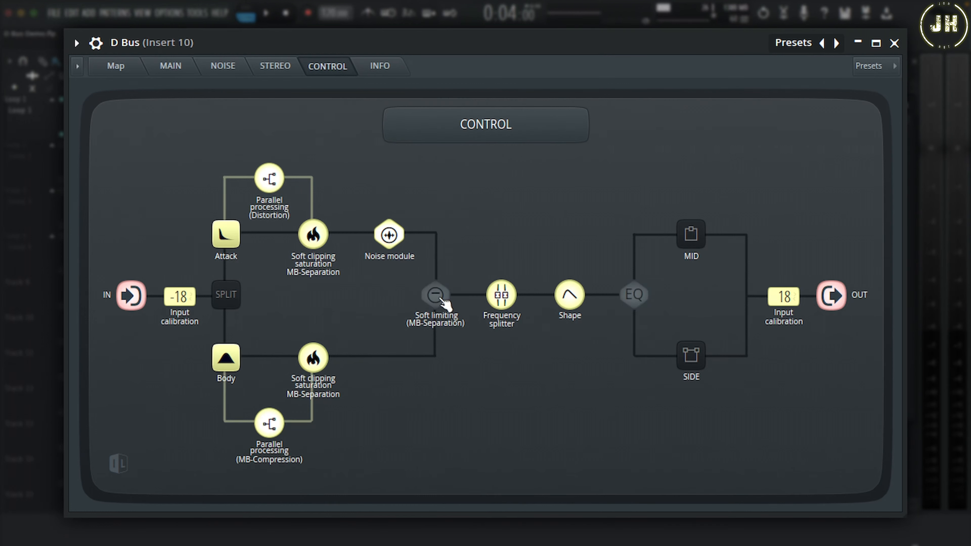
{"action": "left_click", "coordinate": [397, 236]}
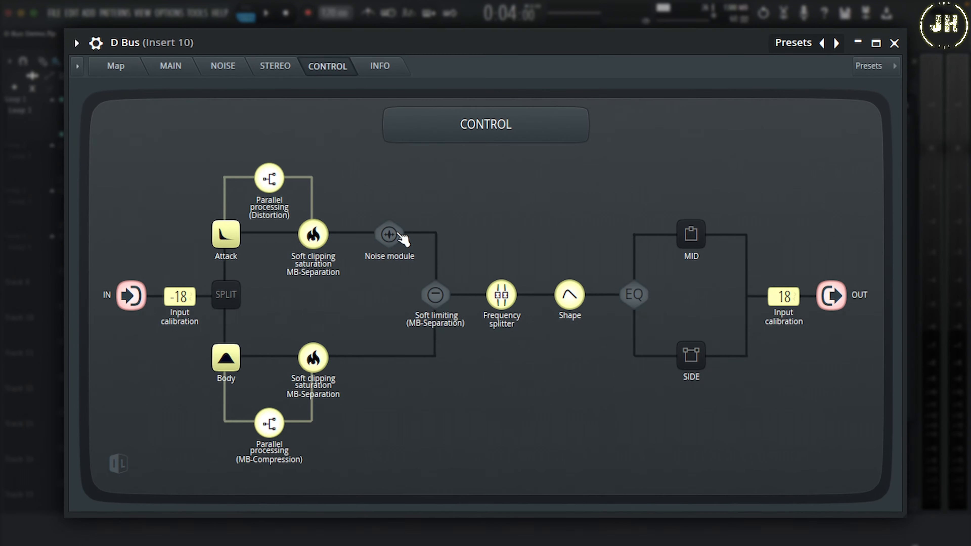
Check the power switches on the noise and main pages, and return to the control diagram.
{"action": "left_click", "coordinate": [242, 68]}
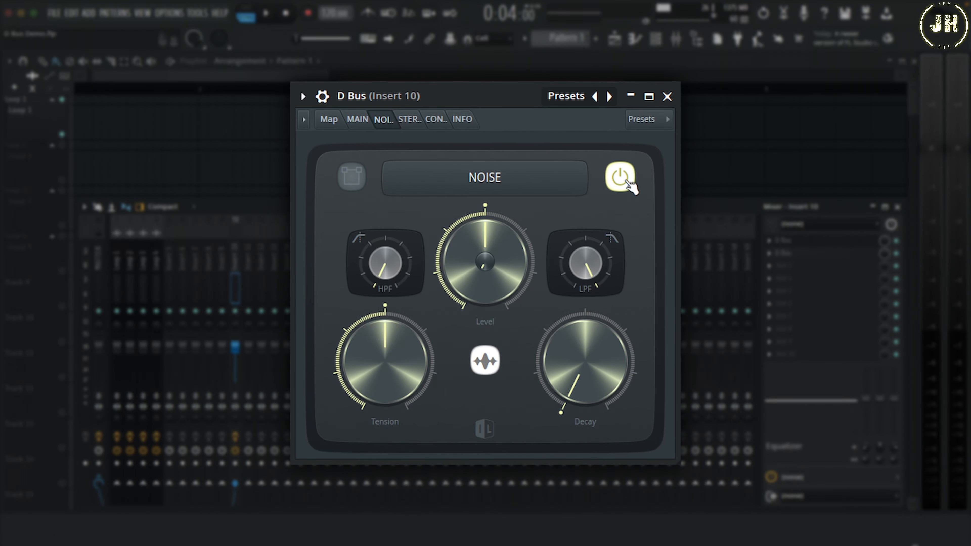
{"action": "left_click", "coordinate": [356, 120]}
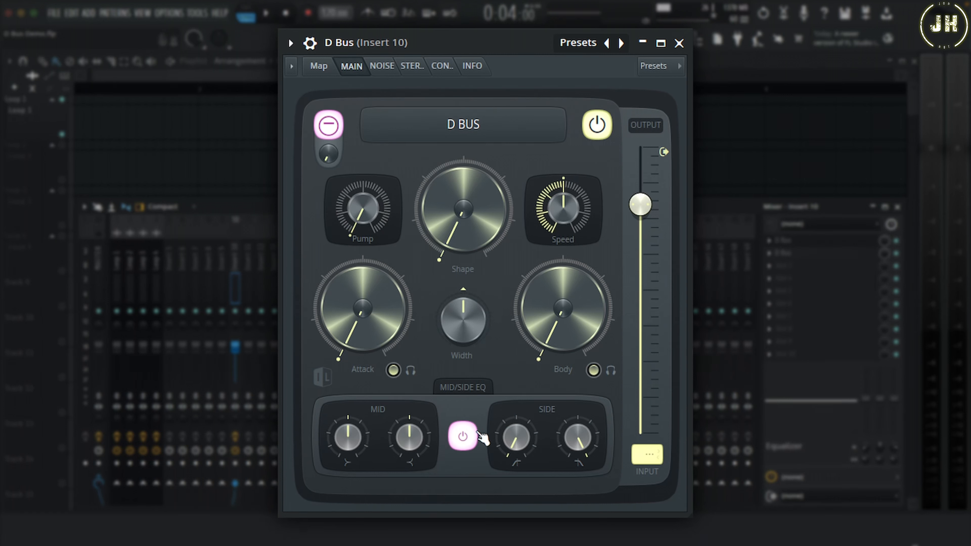
{"action": "left_click", "coordinate": [455, 69]}
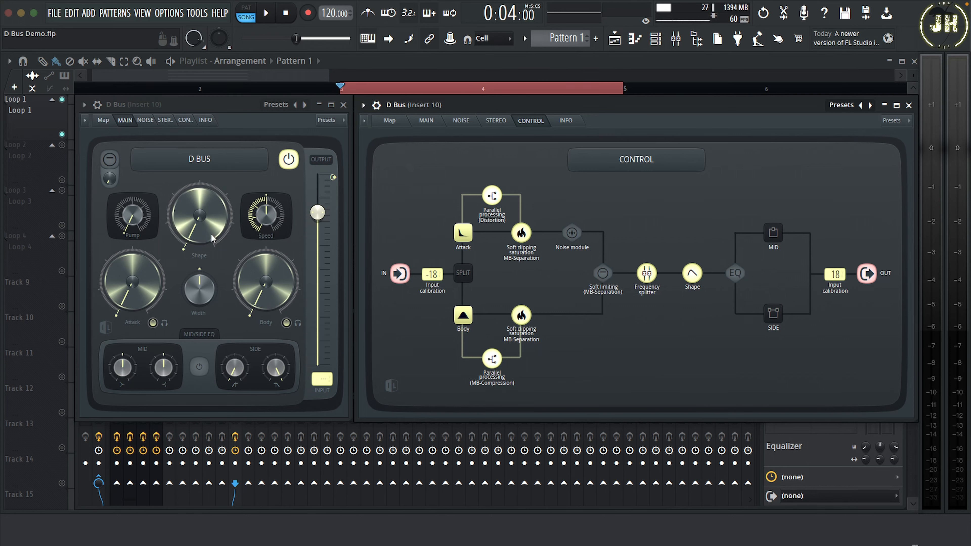
Bypass the D Bus effect and switch it back on.
{"action": "left_click", "coordinate": [295, 162]}
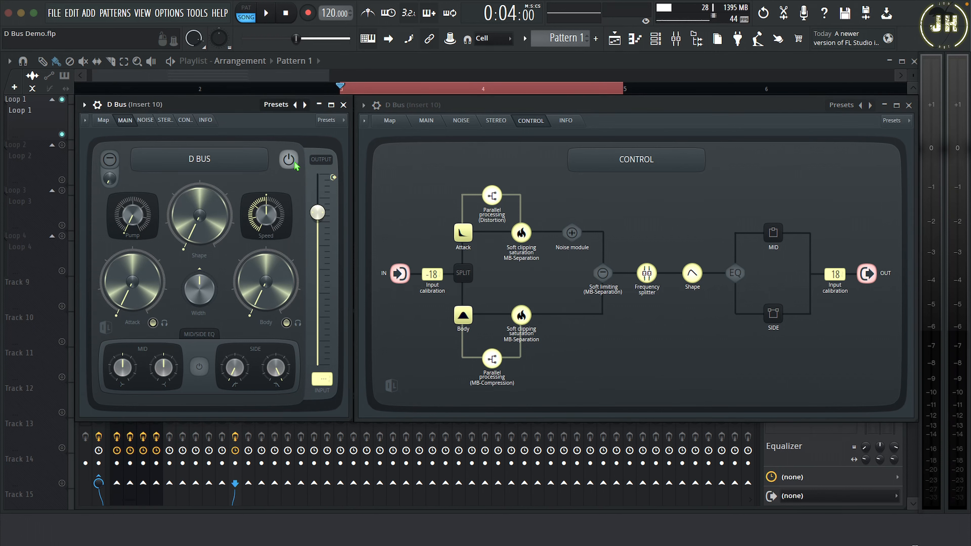
{"action": "left_click", "coordinate": [294, 162]}
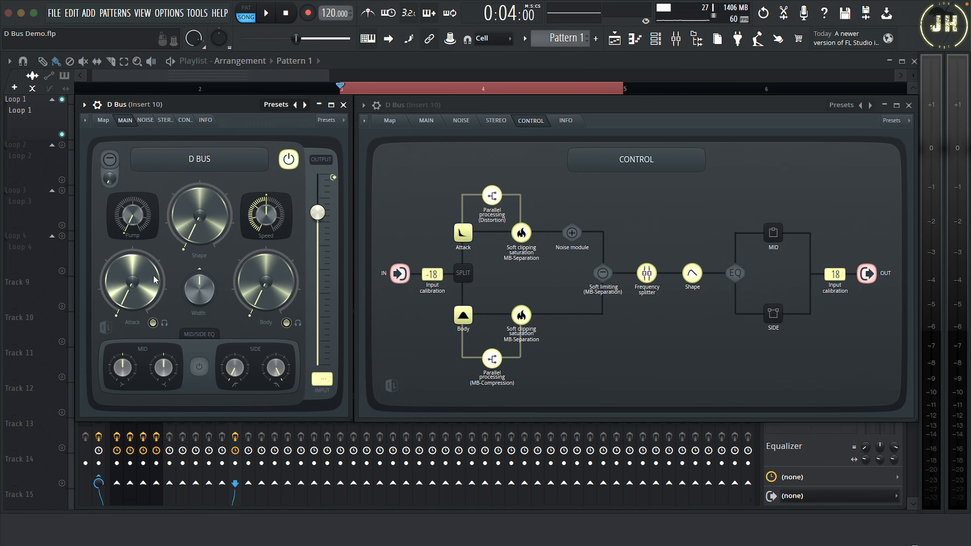
Try out the Attack and Body amounts on the main page and audition each section with its solo monitor.
{"action": "left_click_drag", "start_coordinate": [154, 281], "coordinate": [154, 258]}
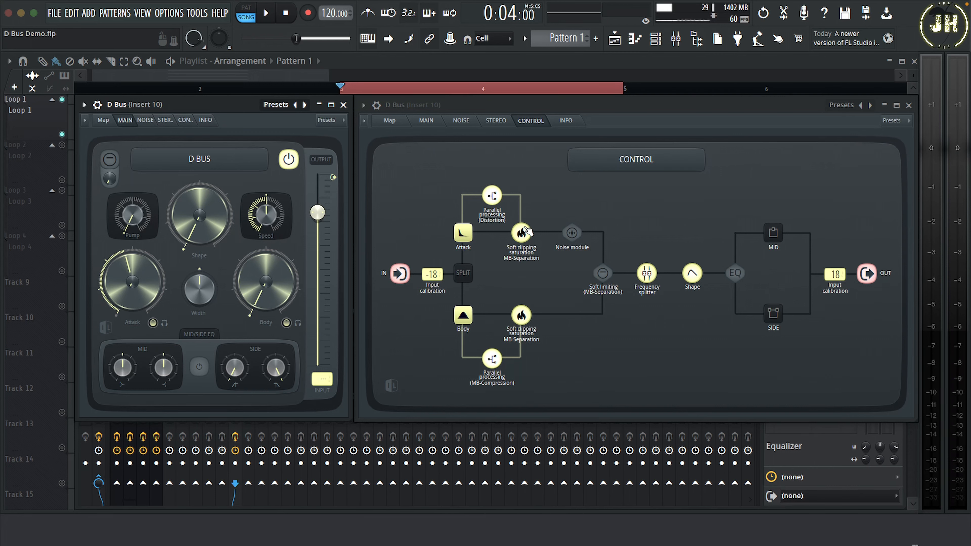
{"action": "mouse_move", "coordinate": [277, 277]}
{"action": "left_mouse_down"}
{"action": "mouse_move", "coordinate": [277, 237]}
{"action": "mouse_move", "coordinate": [282, 293]}
{"action": "left_mouse_up"}
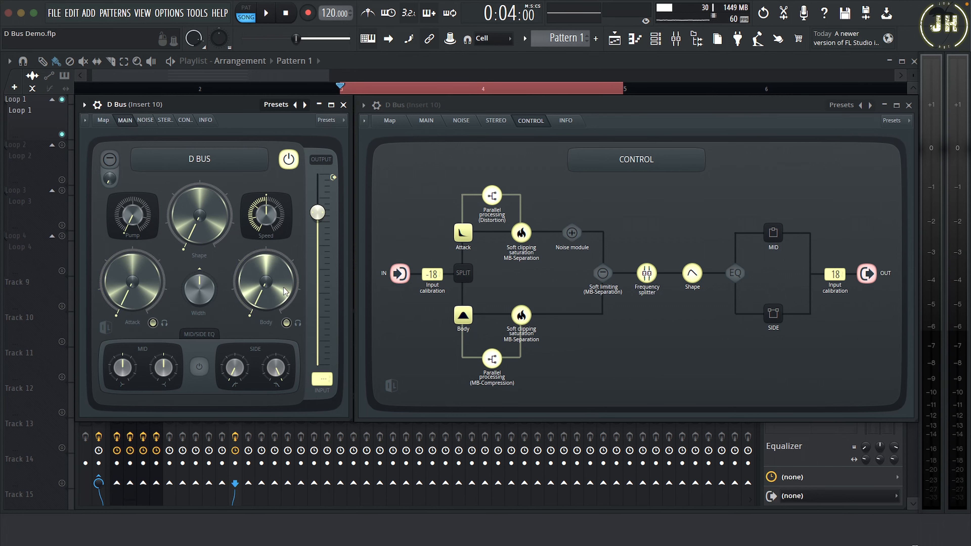
{"action": "left_click", "coordinate": [287, 323]}
{"action": "left_click", "coordinate": [286, 323]}
{"action": "left_click", "coordinate": [153, 323]}
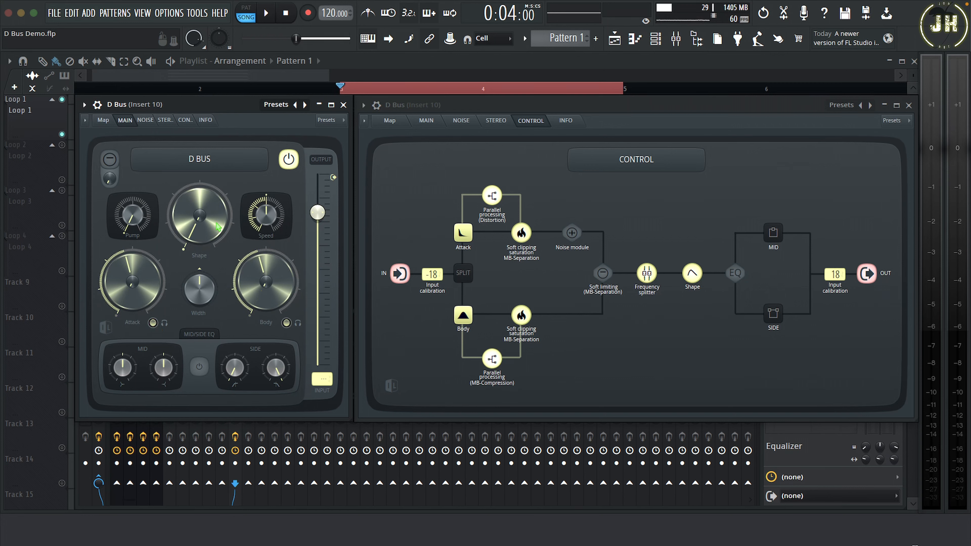
Raise the Shape amount to about a third and try out the Pump and Speed settings.
{"action": "left_click_drag", "start_coordinate": [199, 215], "coordinate": [200, 186]}
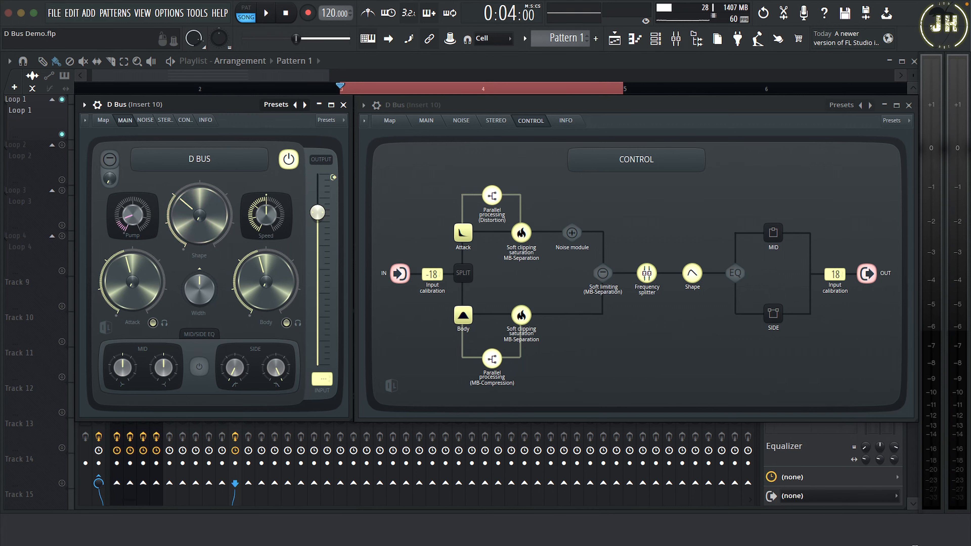
{"action": "left_click", "coordinate": [264, 212]}
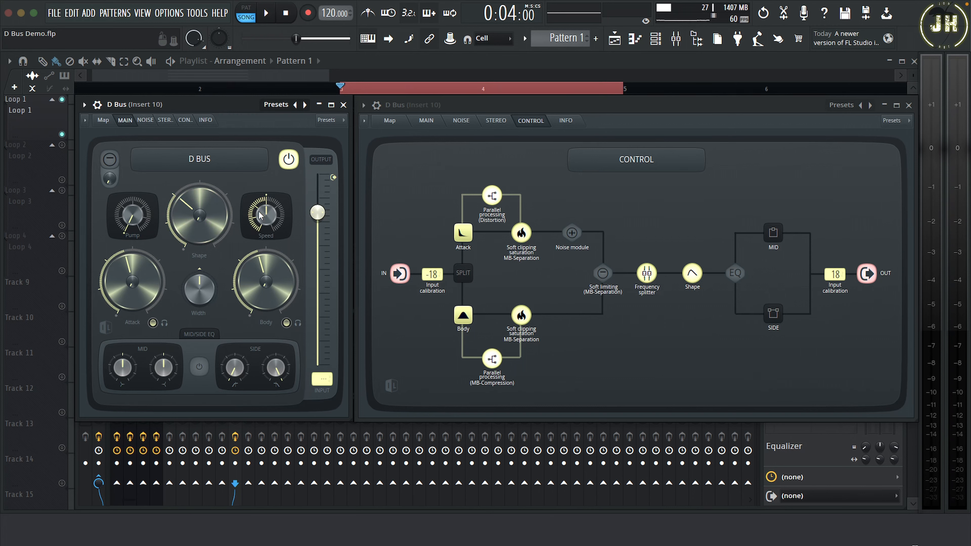
{"action": "left_click", "coordinate": [694, 275]}
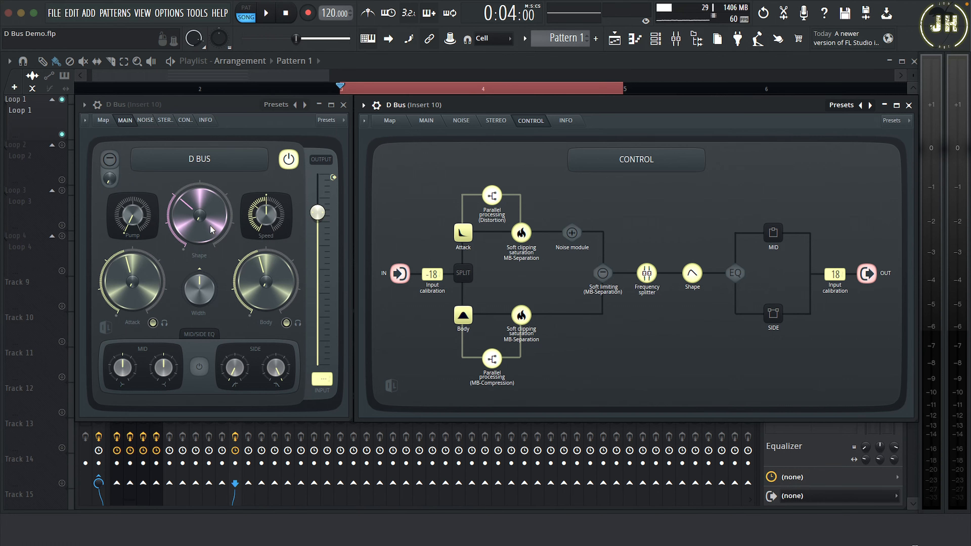
{"action": "left_click", "coordinate": [218, 225]}
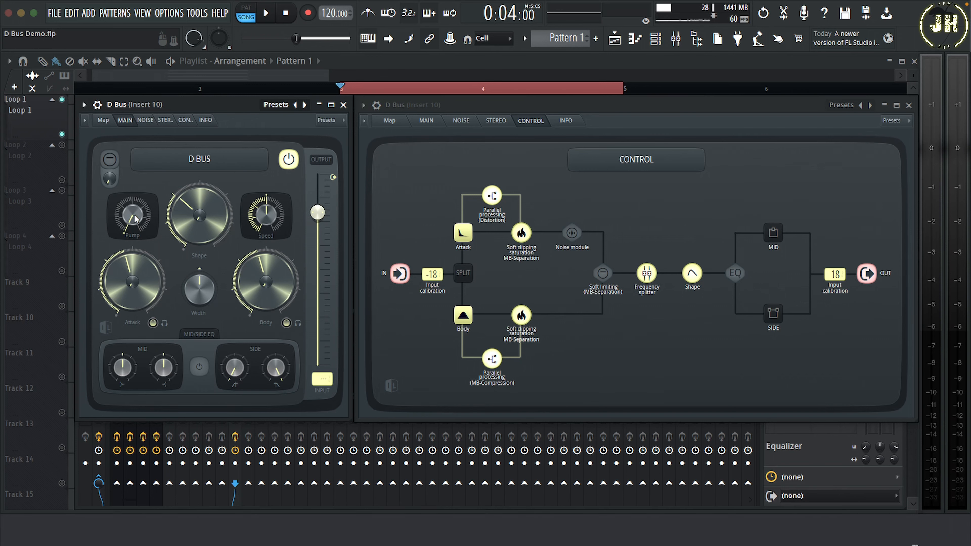
{"action": "left_click", "coordinate": [269, 220]}
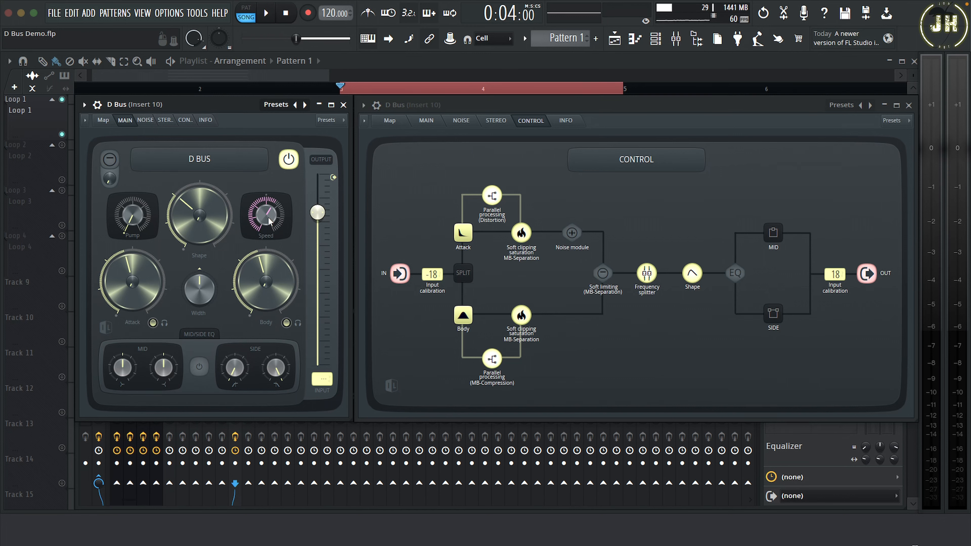
{"action": "left_click_drag", "start_coordinate": [268, 217], "coordinate": [269, 254]}
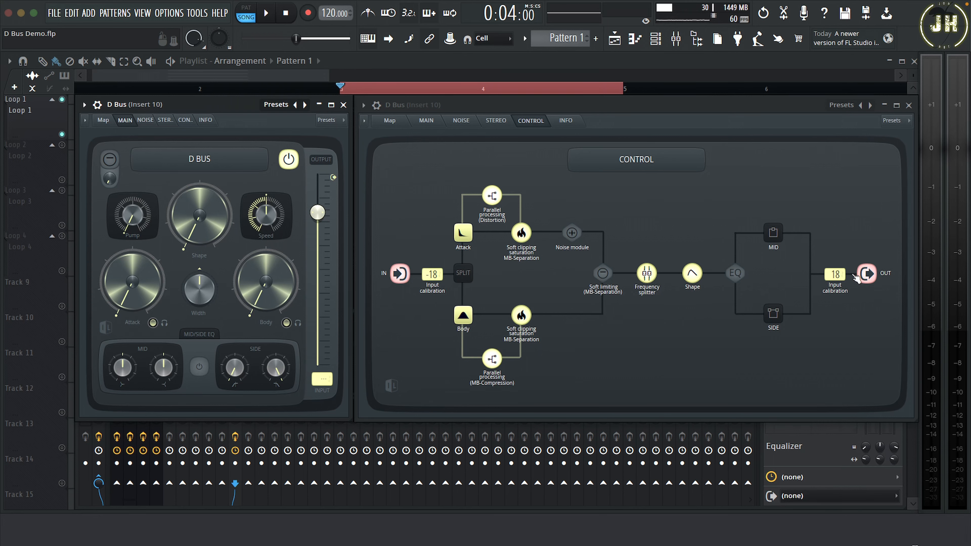
Turn on the soft limiter, raise its amount, and check its node in the control diagram.
{"action": "left_click", "coordinate": [112, 161]}
{"action": "left_click_drag", "start_coordinate": [111, 179], "coordinate": [111, 173]}
{"action": "left_click", "coordinate": [190, 119]}
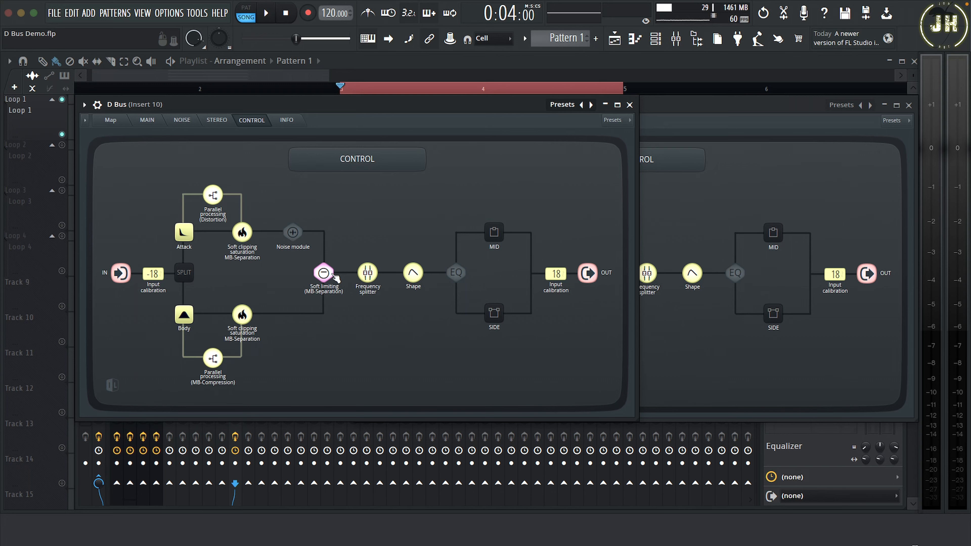
{"action": "left_click", "coordinate": [324, 273]}
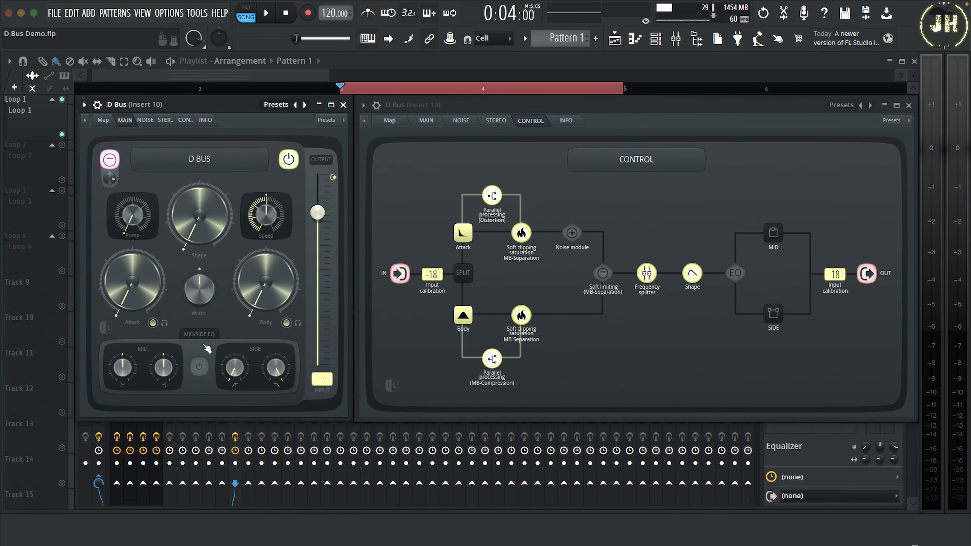
Turn on the Mid/Side EQ, lower both Mid gains slightly and move both Side filters to about their midpoints.
{"action": "left_click", "coordinate": [200, 368]}
{"action": "left_click_drag", "start_coordinate": [122, 367], "coordinate": [122, 362]}
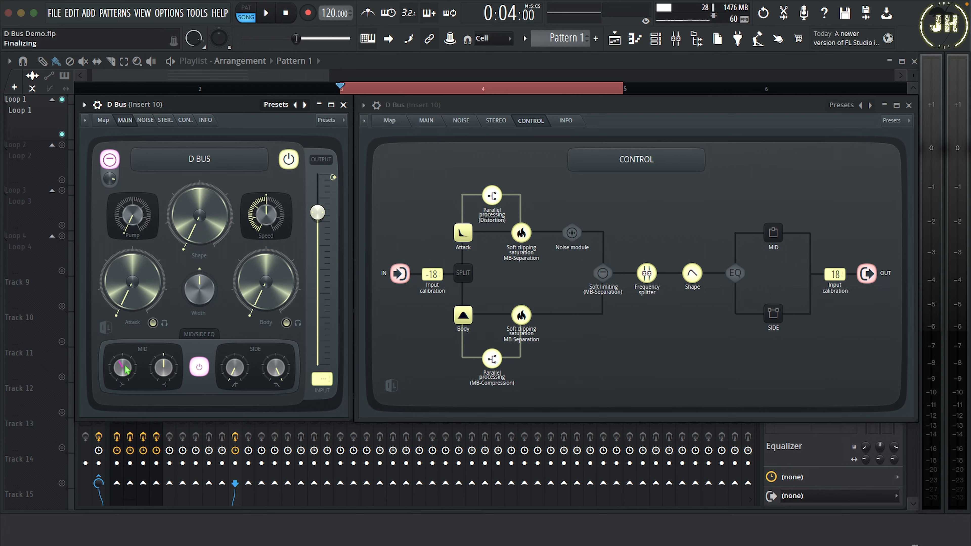
{"action": "left_click", "coordinate": [165, 367]}
{"action": "left_click_drag", "start_coordinate": [230, 372], "coordinate": [282, 375]}
{"action": "left_click", "coordinate": [322, 214]}
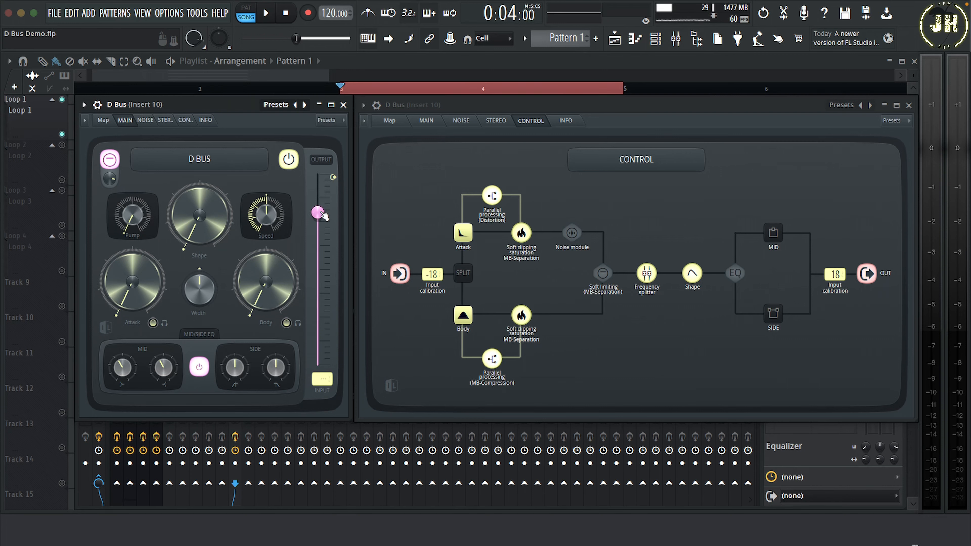
{"action": "mouse_move", "coordinate": [324, 216]}
{"action": "left_mouse_down"}
{"action": "mouse_move", "coordinate": [324, 191]}
{"action": "mouse_move", "coordinate": [324, 216]}
{"action": "left_mouse_up"}
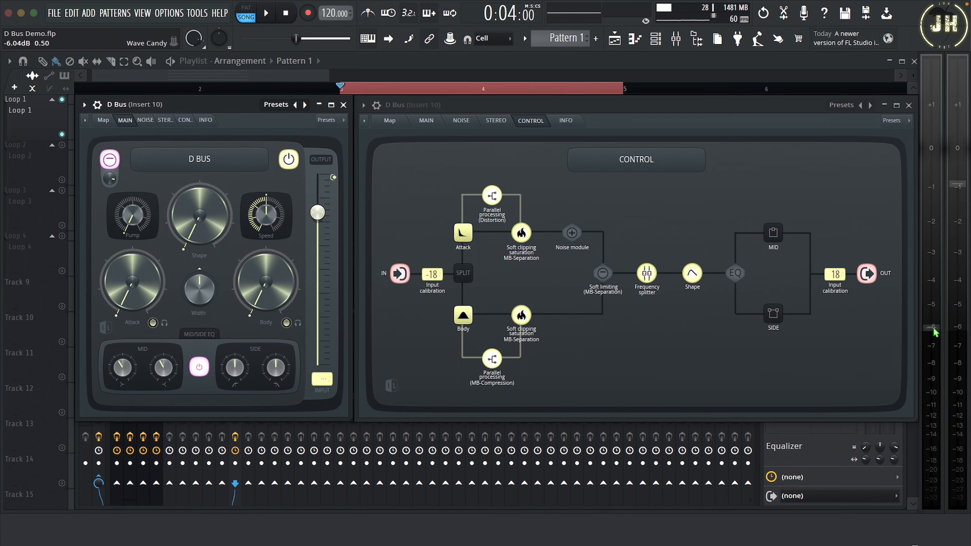
{"action": "left_click_drag", "start_coordinate": [933, 328], "coordinate": [935, 392]}
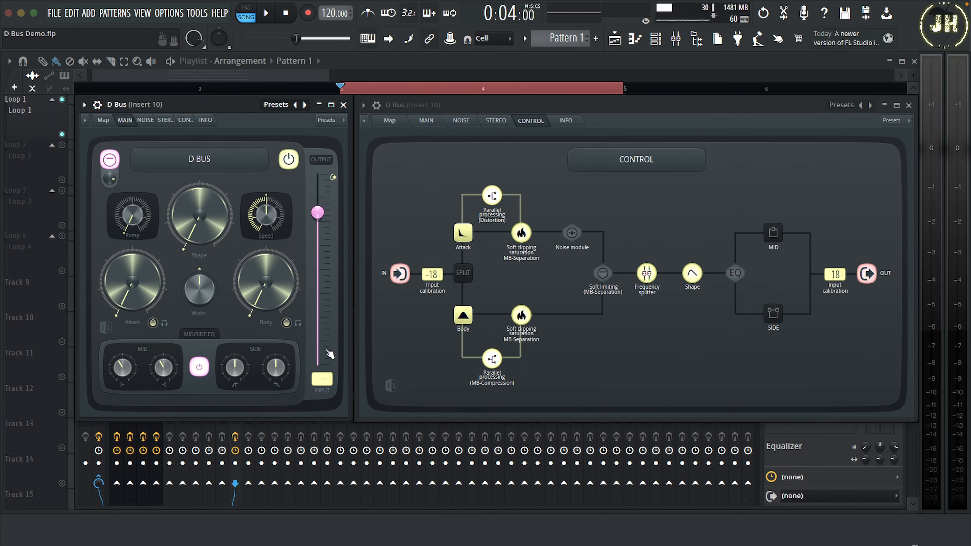
Set the main page's input calibration to -18.
{"action": "mouse_move", "coordinate": [321, 378]}
{"action": "left_mouse_down"}
{"action": "mouse_move", "coordinate": [321, 367]}
{"action": "mouse_move", "coordinate": [321, 378]}
{"action": "left_mouse_up"}
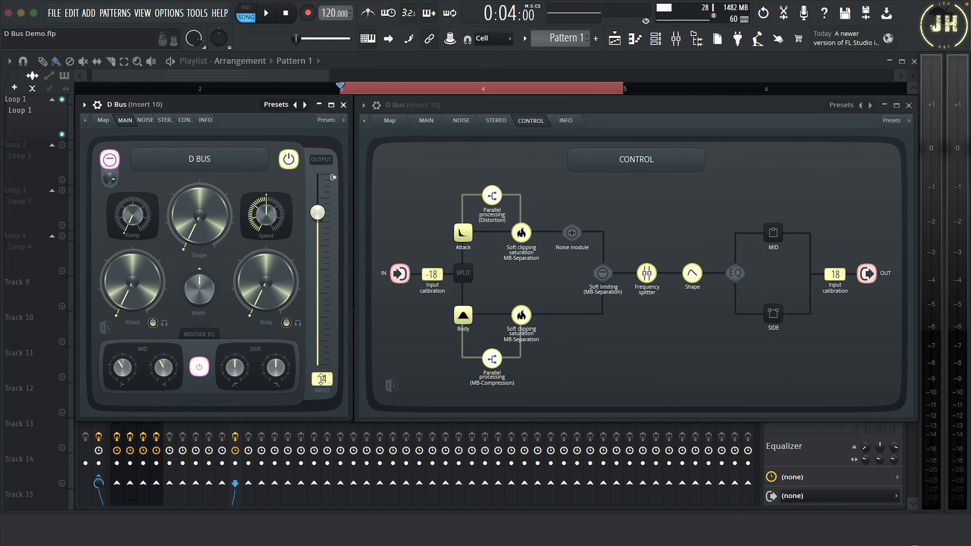
{"action": "left_click_drag", "start_coordinate": [321, 378], "coordinate": [328, 383]}
{"action": "left_click_drag", "start_coordinate": [324, 379], "coordinate": [323, 392]}
{"action": "left_click_drag", "start_coordinate": [318, 379], "coordinate": [324, 403]}
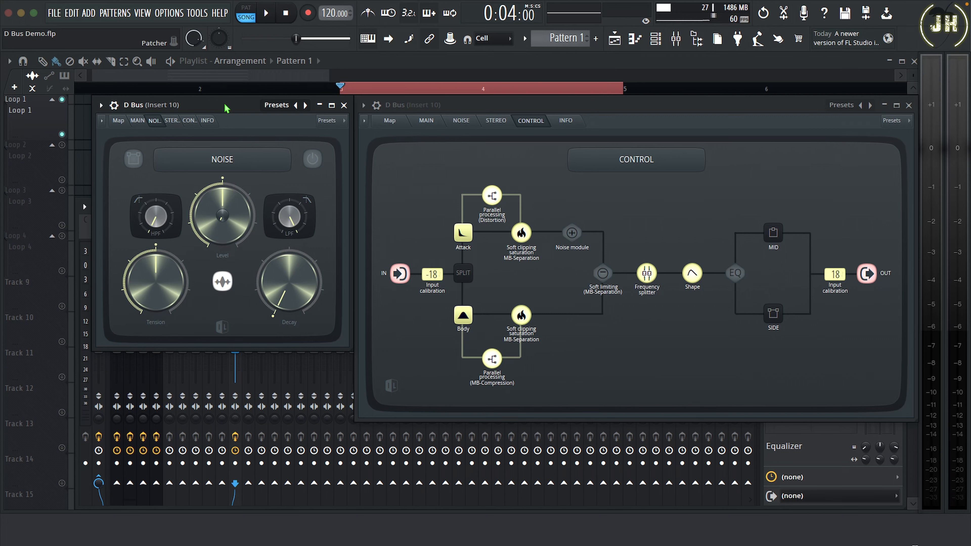
Turn on the noise module, reduce its Tension slightly and raise its Decay a little.
{"action": "left_click", "coordinate": [313, 160]}
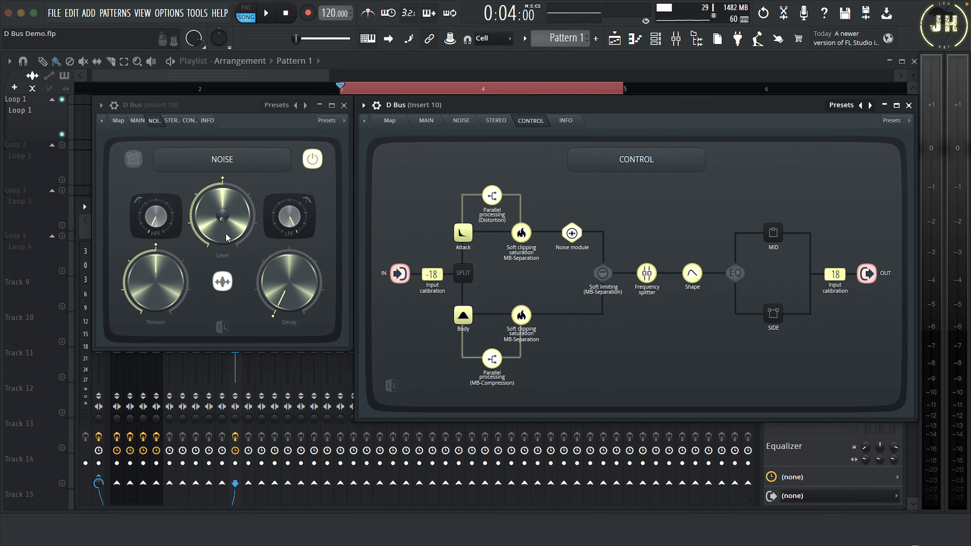
{"action": "left_click_drag", "start_coordinate": [158, 284], "coordinate": [158, 294]}
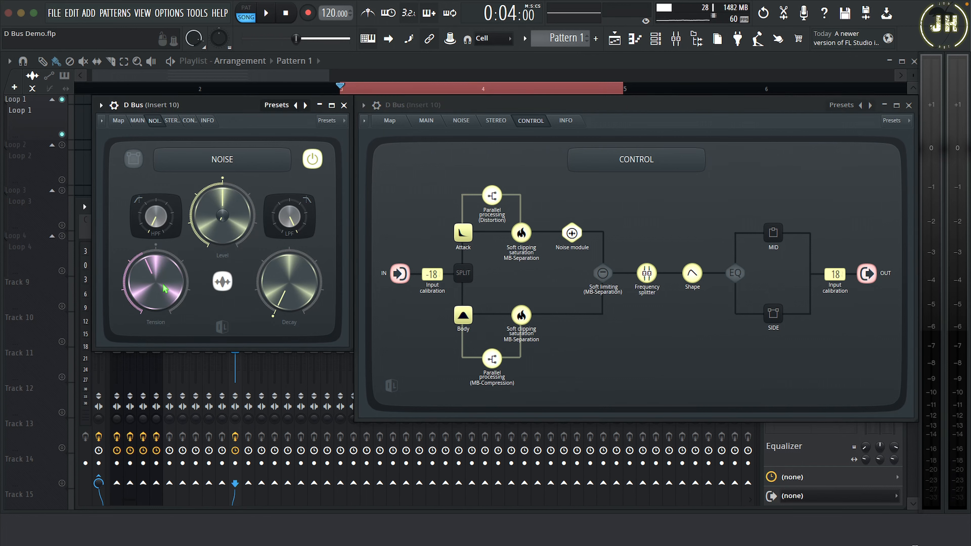
{"action": "left_click_drag", "start_coordinate": [279, 275], "coordinate": [279, 262]}
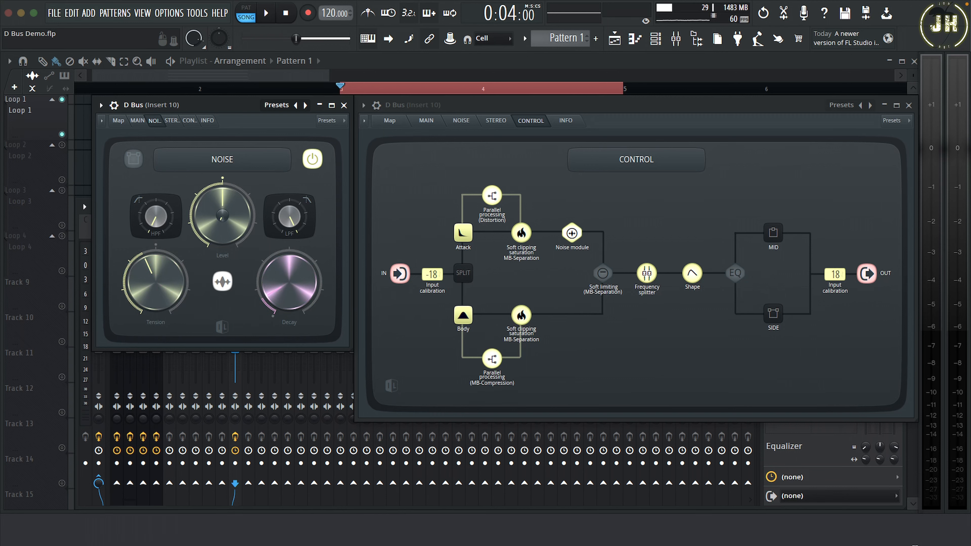
{"action": "left_click_drag", "start_coordinate": [279, 262], "coordinate": [279, 261]}
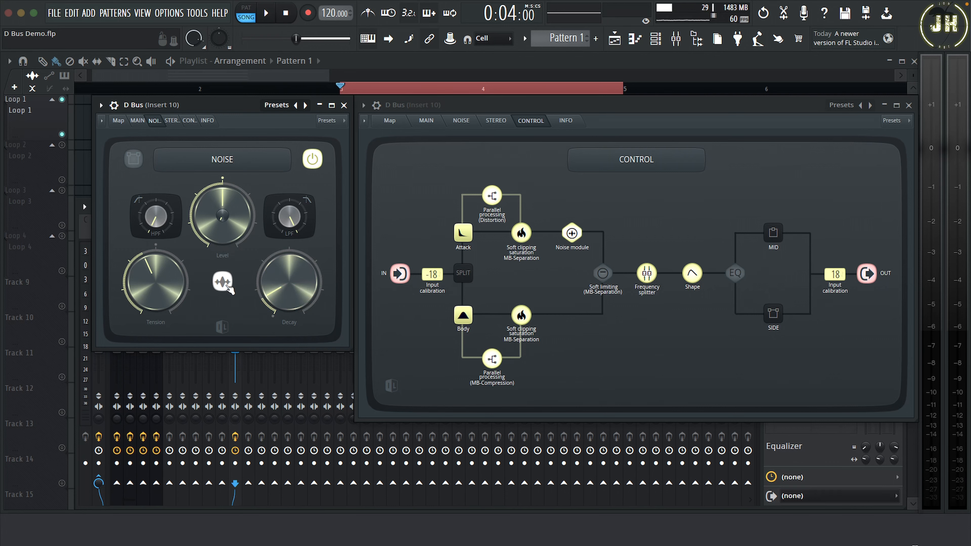
Switch the noise waveform option, try the LPF and HPF filters on the noise, and toggle its side option.
{"action": "left_click", "coordinate": [228, 285]}
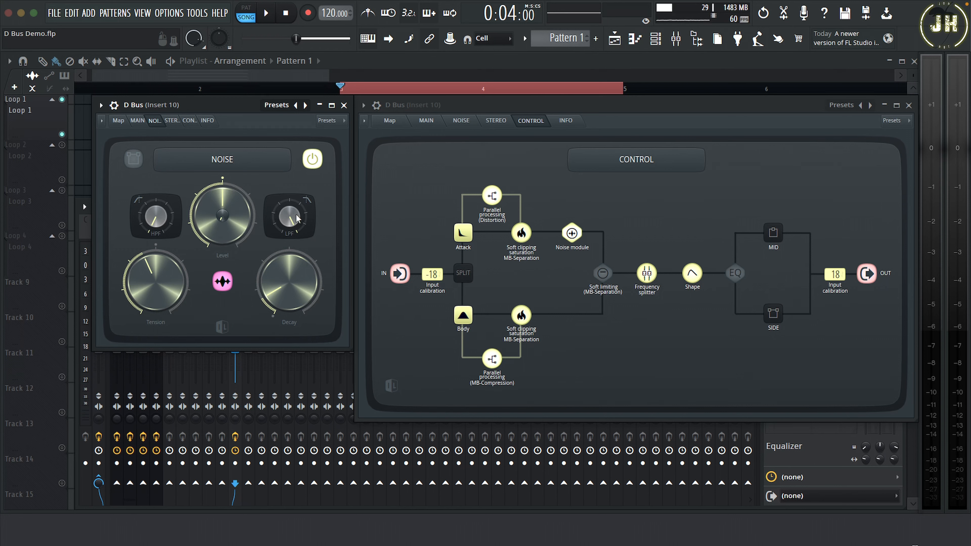
{"action": "left_click_drag", "start_coordinate": [297, 215], "coordinate": [296, 243]}
{"action": "left_click_drag", "start_coordinate": [157, 216], "coordinate": [157, 195]}
{"action": "left_click", "coordinate": [138, 160]}
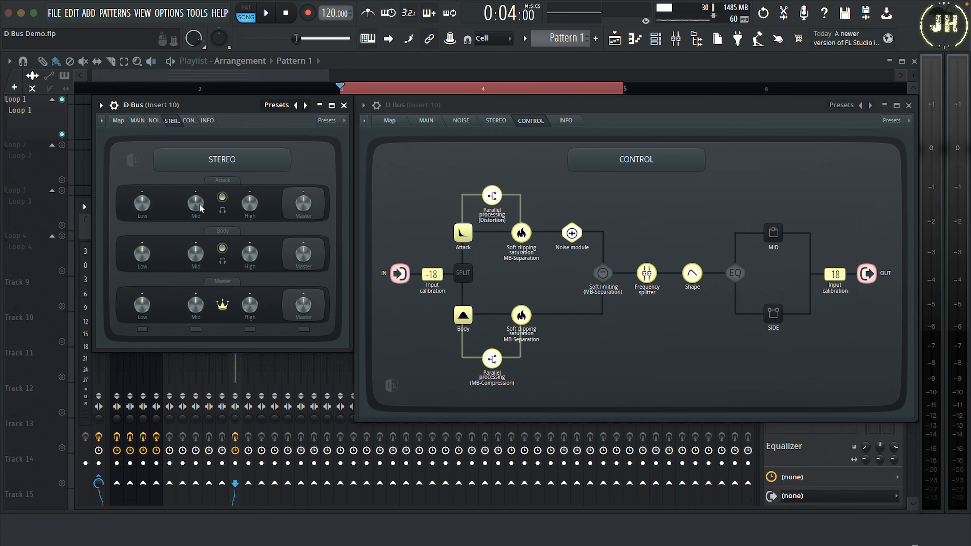
Try a wider Mid band in the Attack row of the stereo page, and audition Body, Attack and the Low band.
{"action": "left_click_drag", "start_coordinate": [200, 208], "coordinate": [200, 191]}
{"action": "left_click", "coordinate": [222, 249]}
{"action": "left_click", "coordinate": [224, 249]}
{"action": "left_click", "coordinate": [144, 330]}
{"action": "left_click", "coordinate": [222, 197]}
{"action": "left_click", "coordinate": [222, 196]}
{"action": "left_click", "coordinate": [143, 330]}
Audition the Mid band, the Body section and the full Master band with their switches on the stereo page.
{"action": "left_click", "coordinate": [197, 329]}
{"action": "left_click", "coordinate": [223, 249]}
{"action": "left_click", "coordinate": [222, 248]}
{"action": "left_click", "coordinate": [304, 330]}
{"action": "left_click", "coordinate": [305, 329]}
Raise the Mid and High width in the stereo page's Master row, and revisit the main and stereo pages.
{"action": "left_click_drag", "start_coordinate": [199, 308], "coordinate": [198, 294]}
{"action": "left_click_drag", "start_coordinate": [254, 310], "coordinate": [254, 305]}
{"action": "left_click", "coordinate": [137, 121]}
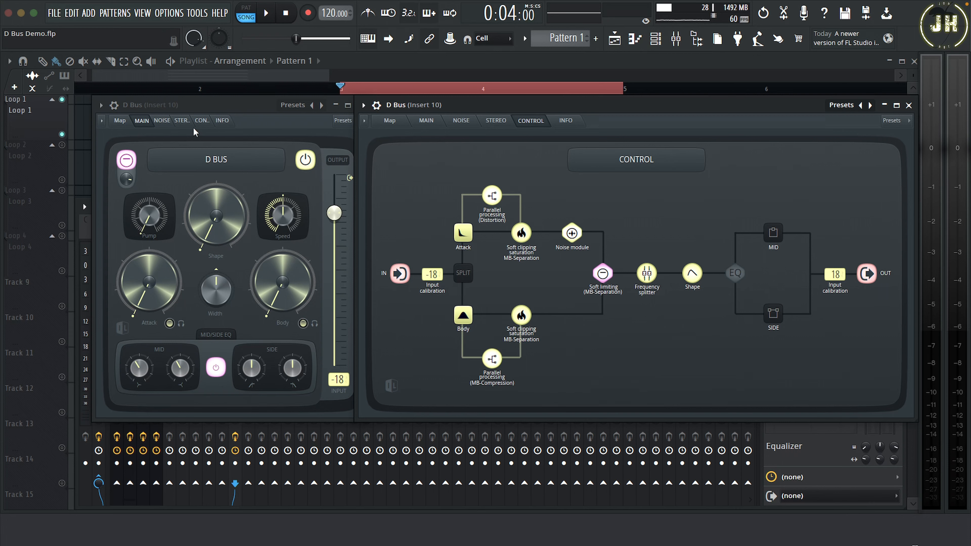
{"action": "left_click", "coordinate": [184, 121]}
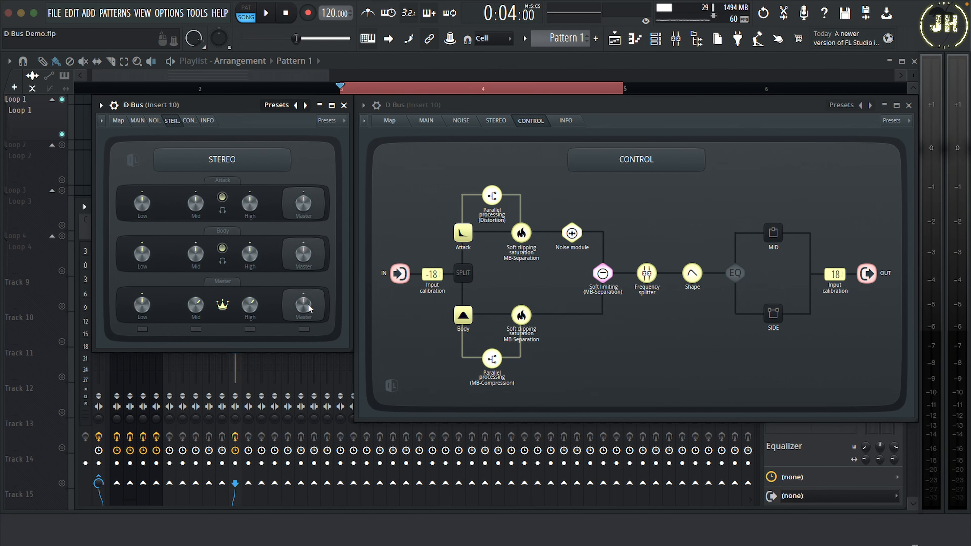
Point out the Low, Mid and High band switches under the stereo page's Master row.
{"action": "left_click", "coordinate": [144, 329]}
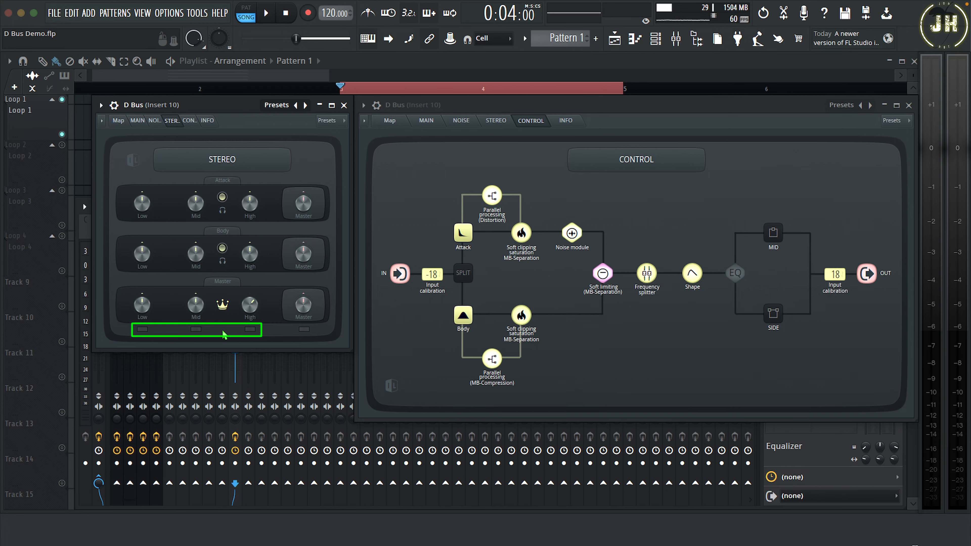
{"action": "left_click", "coordinate": [197, 329]}
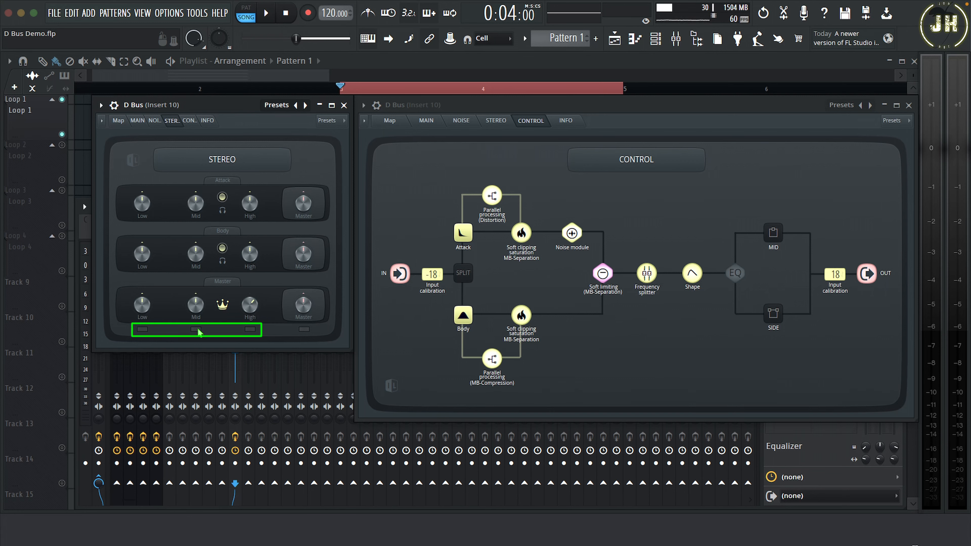
{"action": "left_click", "coordinate": [251, 329]}
Toggle the Frequency splitter off and on in the control page, comparing it with the Mid band on the stereo page.
{"action": "left_click", "coordinate": [649, 272]}
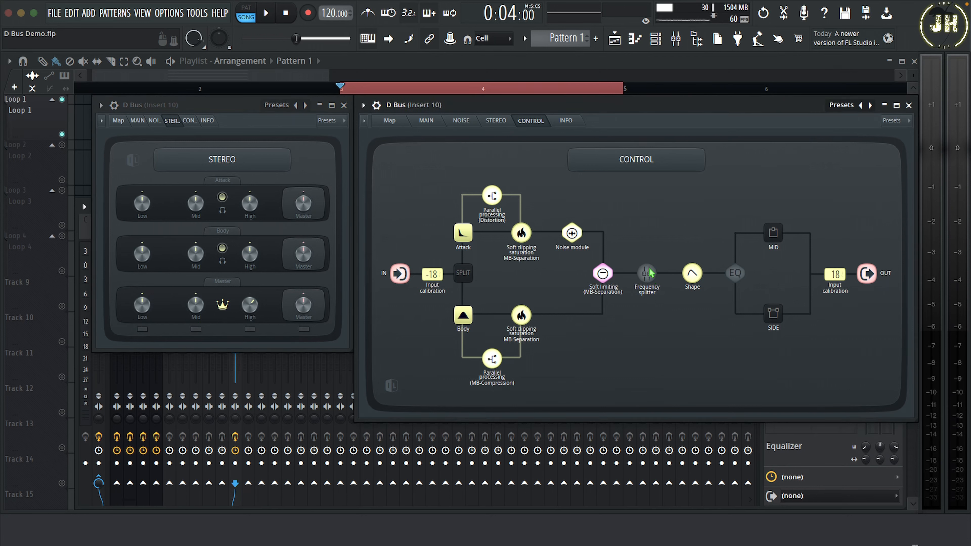
{"action": "left_click", "coordinate": [200, 331]}
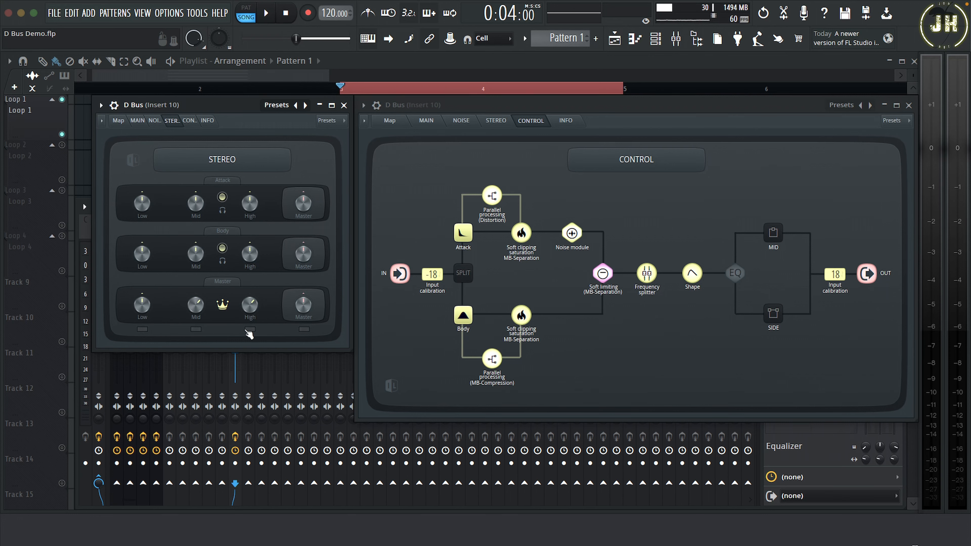
{"action": "left_click", "coordinate": [651, 278]}
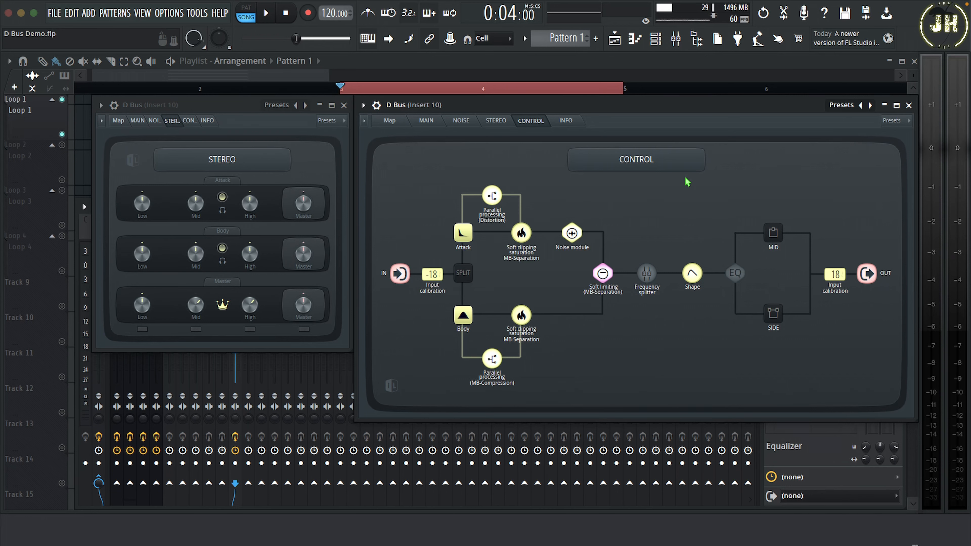
{"action": "left_click", "coordinate": [650, 277]}
{"action": "left_click", "coordinate": [198, 262]}
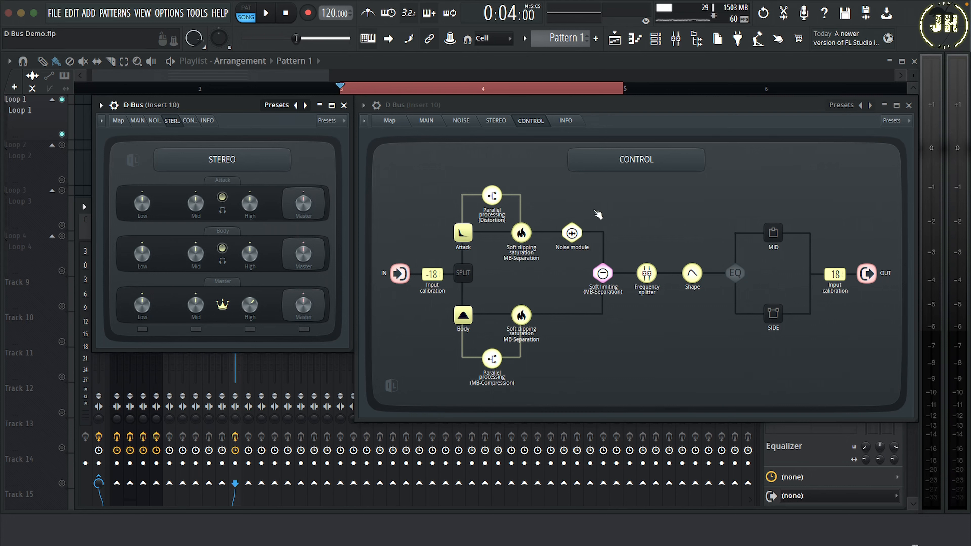
{"action": "left_click", "coordinate": [646, 274]}
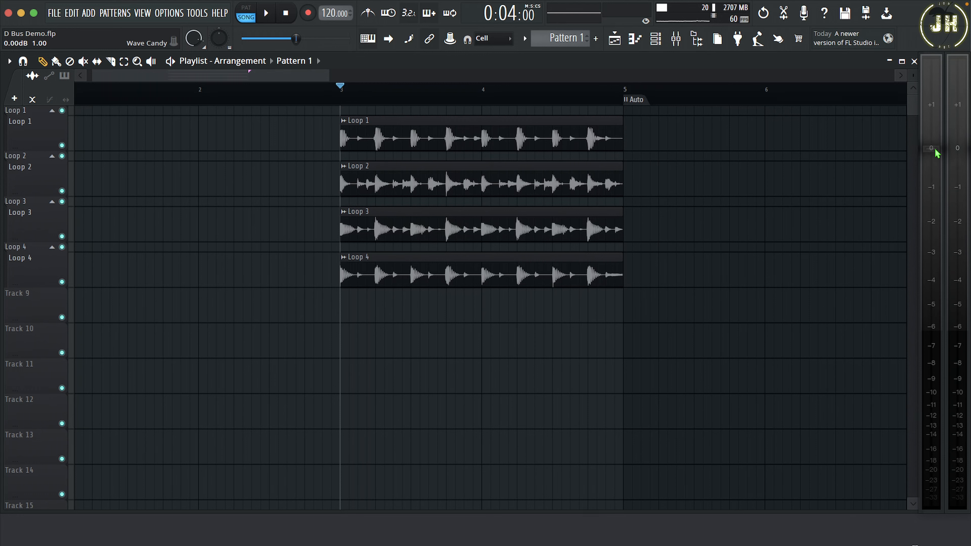
Solo the Loop 1 track and open Oszillos Mega Scope from the master mixer track.
{"action": "right_click", "coordinate": [61, 145]}
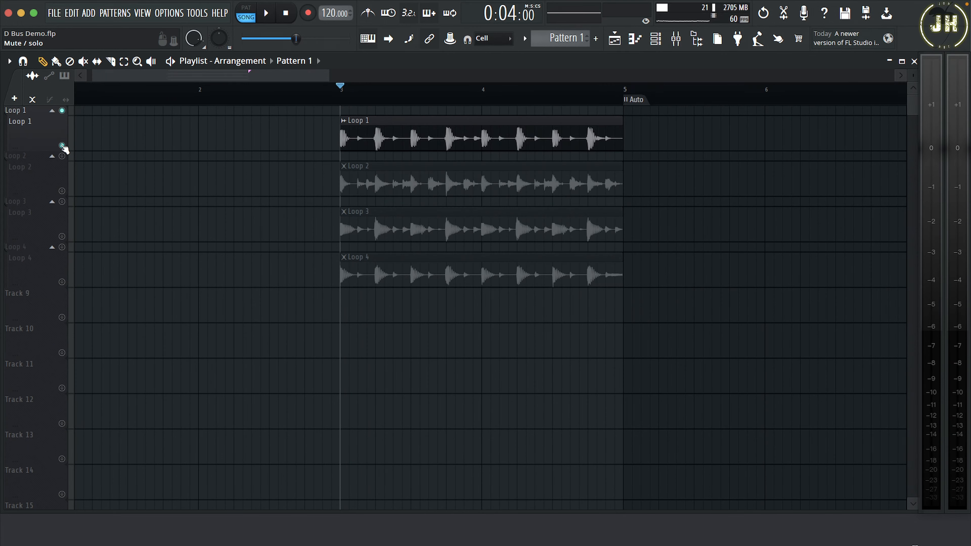
{"action": "key", "text": "F9"}
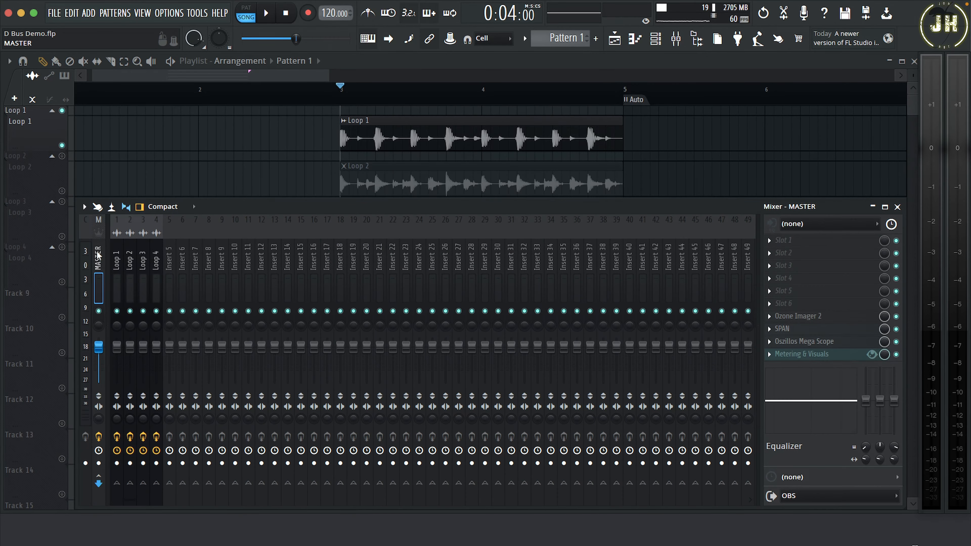
{"action": "left_click", "coordinate": [833, 342]}
{"action": "key", "text": "F9"}
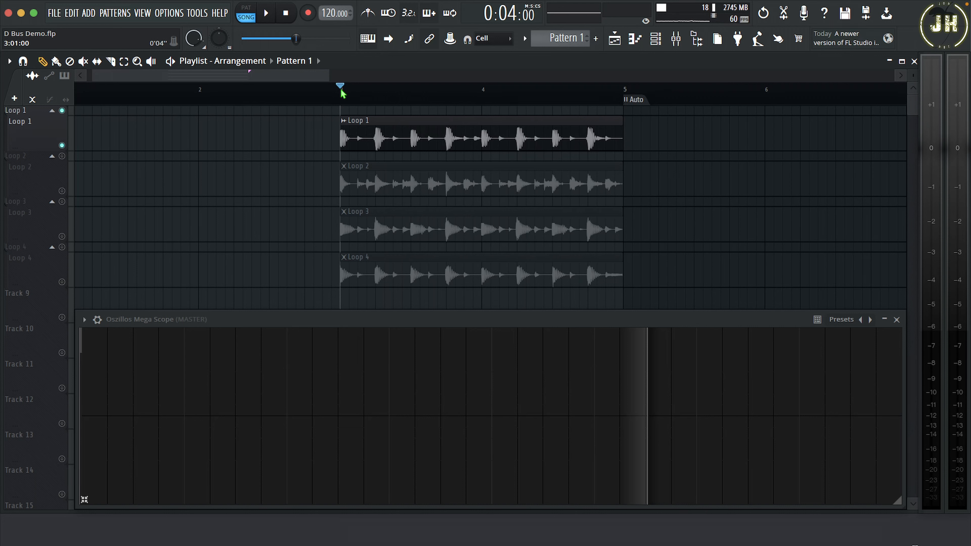
Select the Loop 1 clip's time range from bar 3 for looping, play it, and examine its peaks in the scope.
{"action": "left_click_drag", "start_coordinate": [340, 93], "coordinate": [632, 93]}
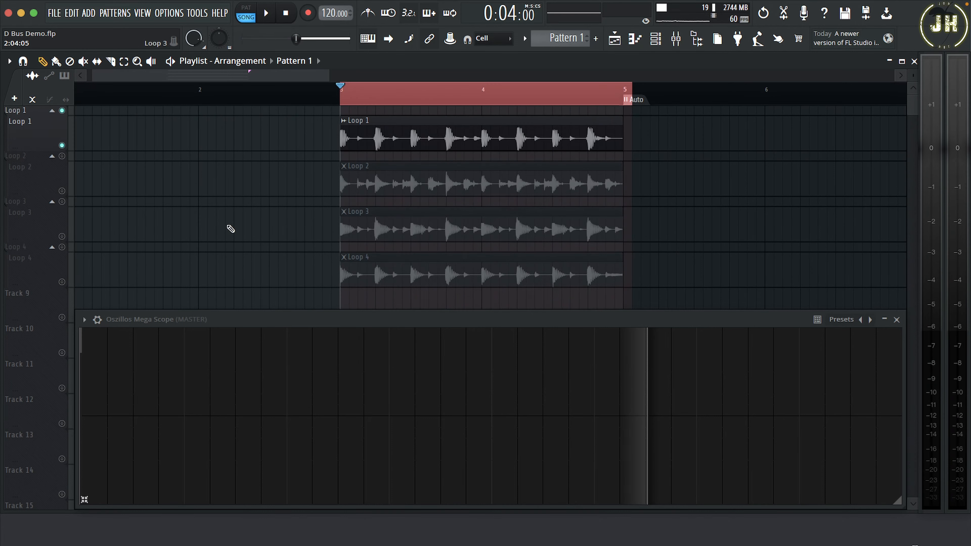
{"action": "key", "text": "space"}
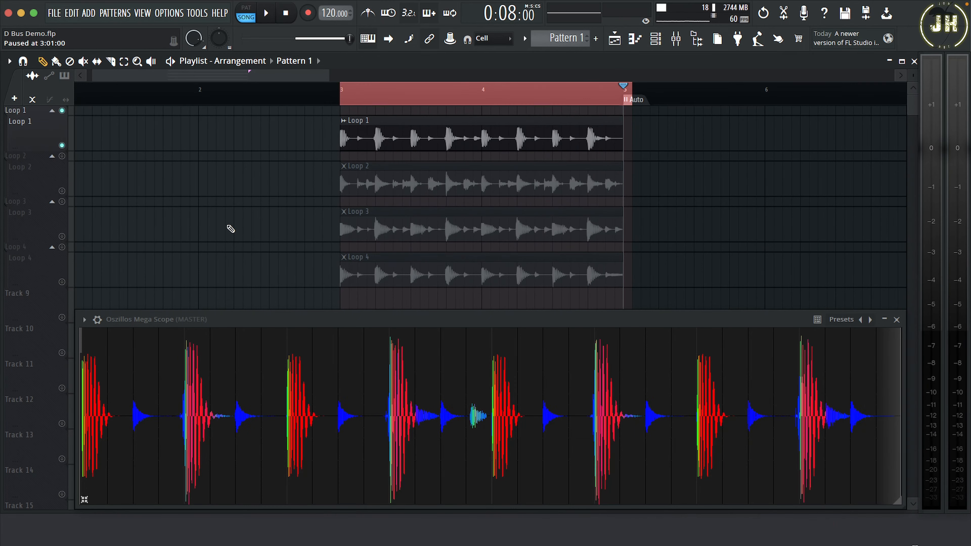
{"action": "left_click", "coordinate": [180, 363]}
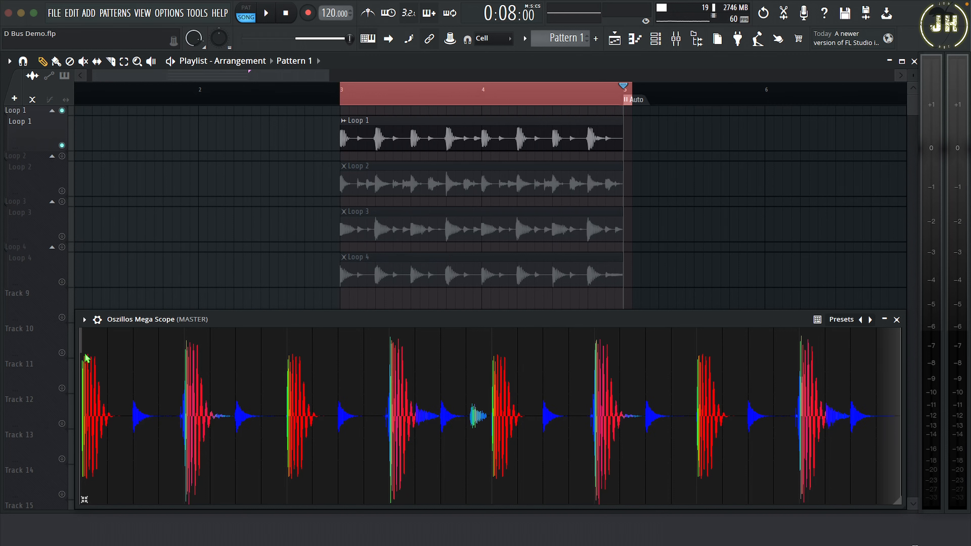
{"action": "left_click_drag", "start_coordinate": [85, 359], "coordinate": [902, 359]}
Open D Bus on the Loop 1 mixer track, switch it on, and raise the Attack and Body amounts.
{"action": "key", "text": "F9"}
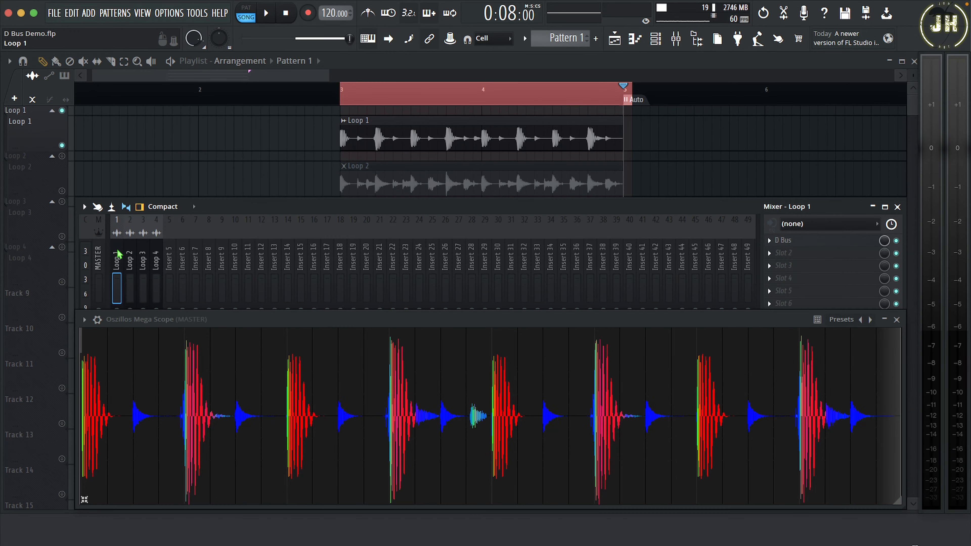
{"action": "left_click", "coordinate": [837, 242]}
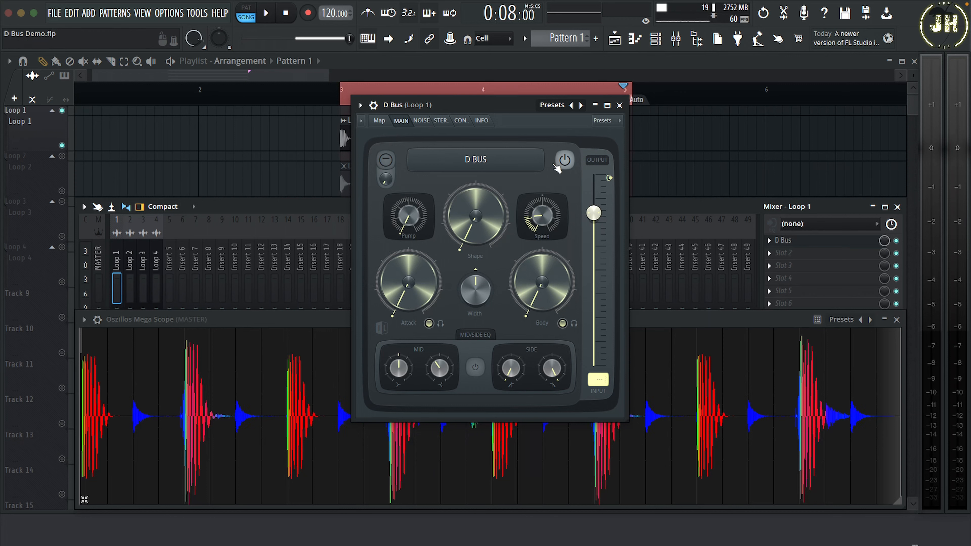
{"action": "left_click", "coordinate": [565, 160]}
{"action": "left_click_drag", "start_coordinate": [392, 288], "coordinate": [392, 244]}
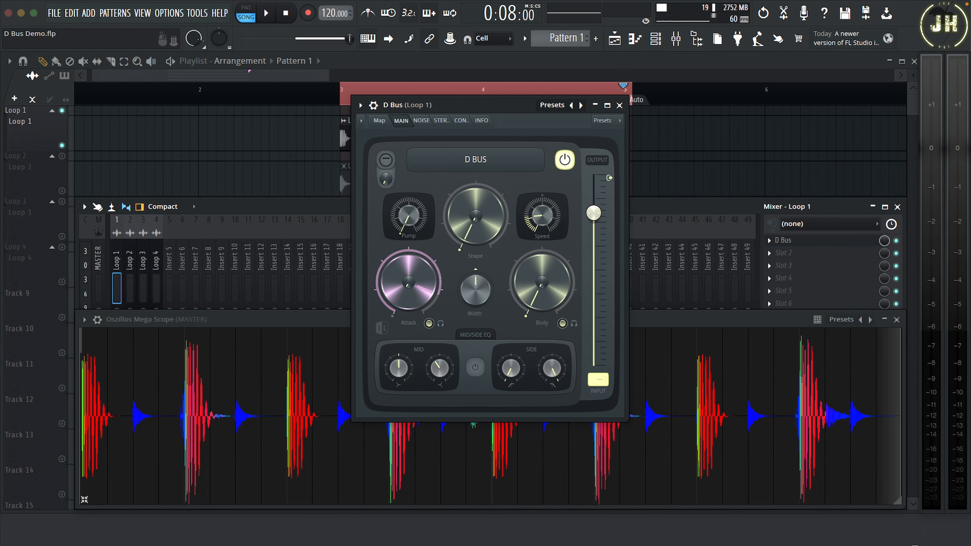
{"action": "left_click_drag", "start_coordinate": [542, 283], "coordinate": [542, 249]}
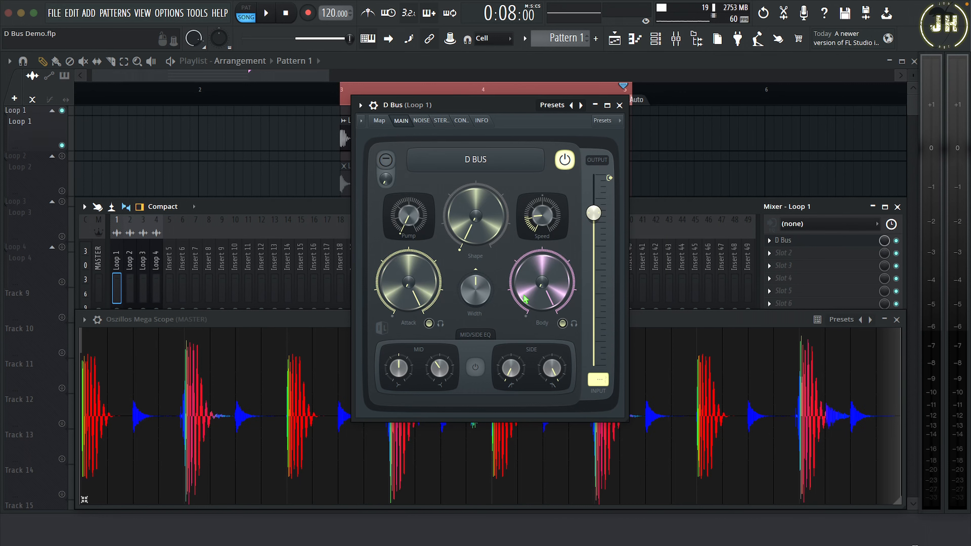
Audition the loop through D Bus and set its input level to -6.
{"action": "key", "text": "space"}
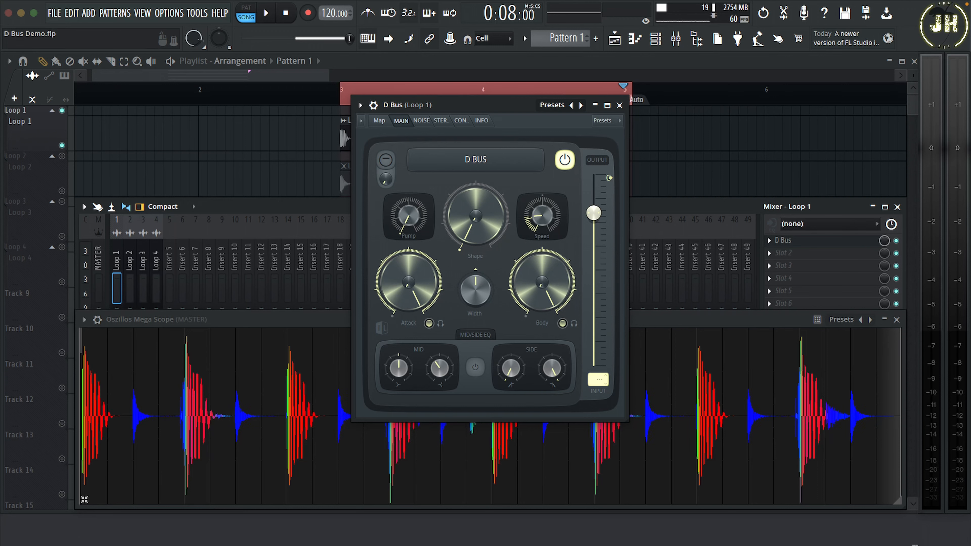
{"action": "left_click_drag", "start_coordinate": [598, 379], "coordinate": [598, 397]}
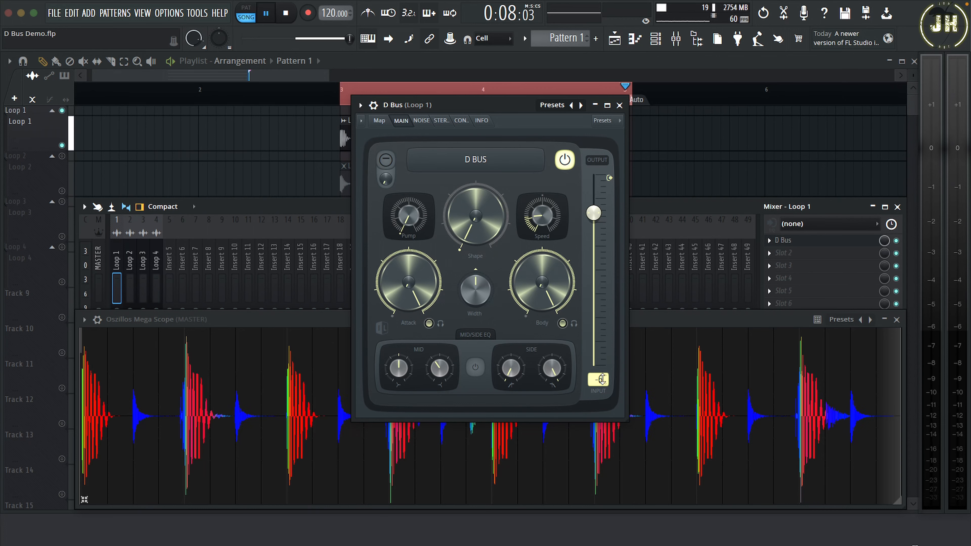
{"action": "key", "text": "space"}
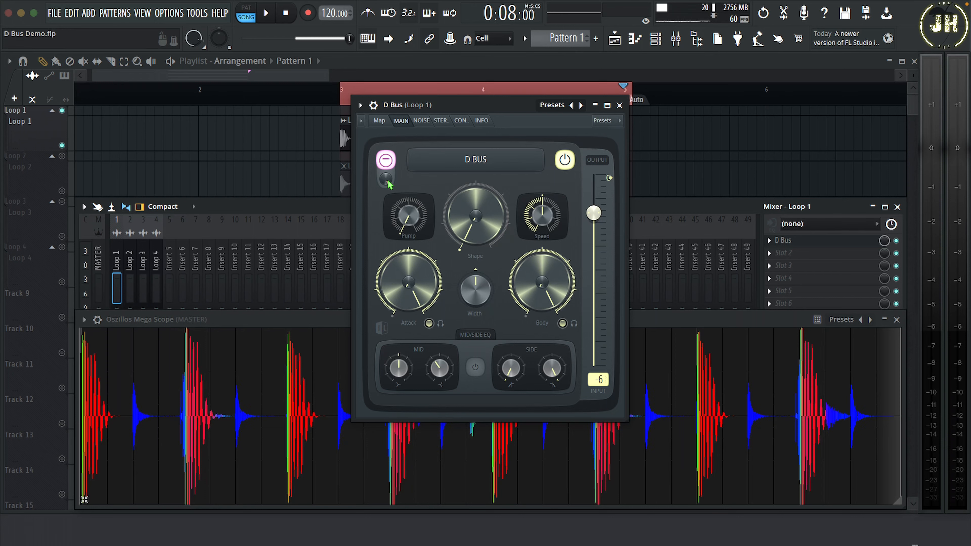
{"action": "key", "text": "space"}
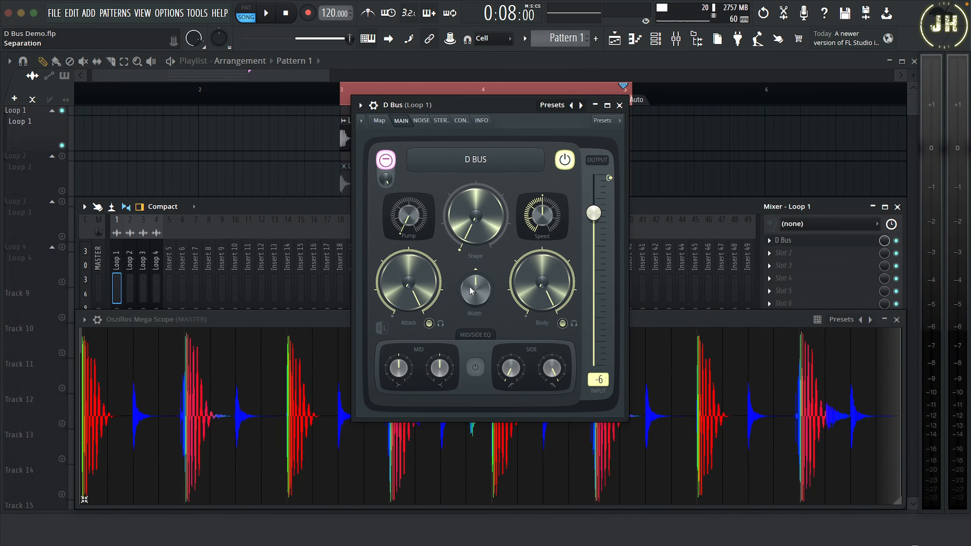
Enable the Mid/Side EQ, reduce its second Mid control slightly, and move the D Bus window above the scope during playback.
{"action": "left_click", "coordinate": [477, 368]}
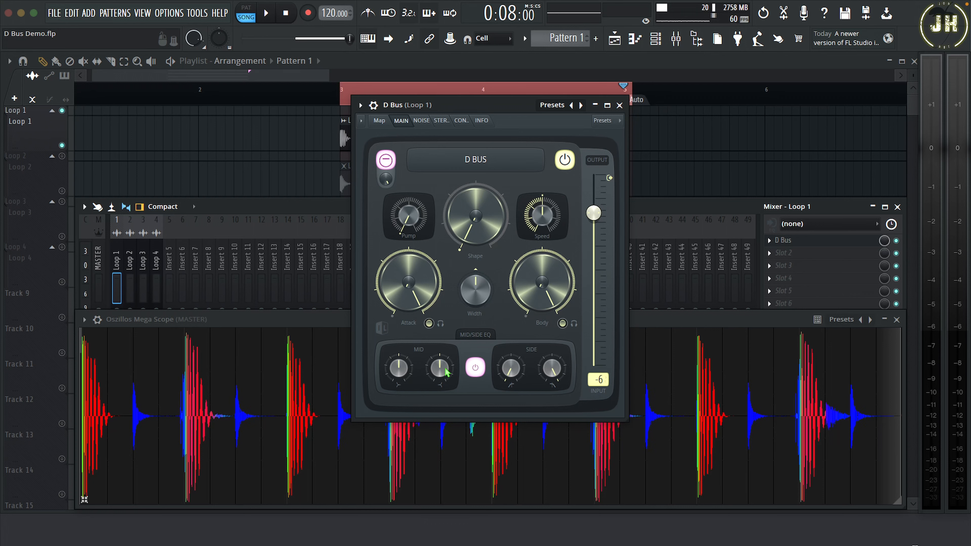
{"action": "left_click_drag", "start_coordinate": [439, 367], "coordinate": [443, 371]}
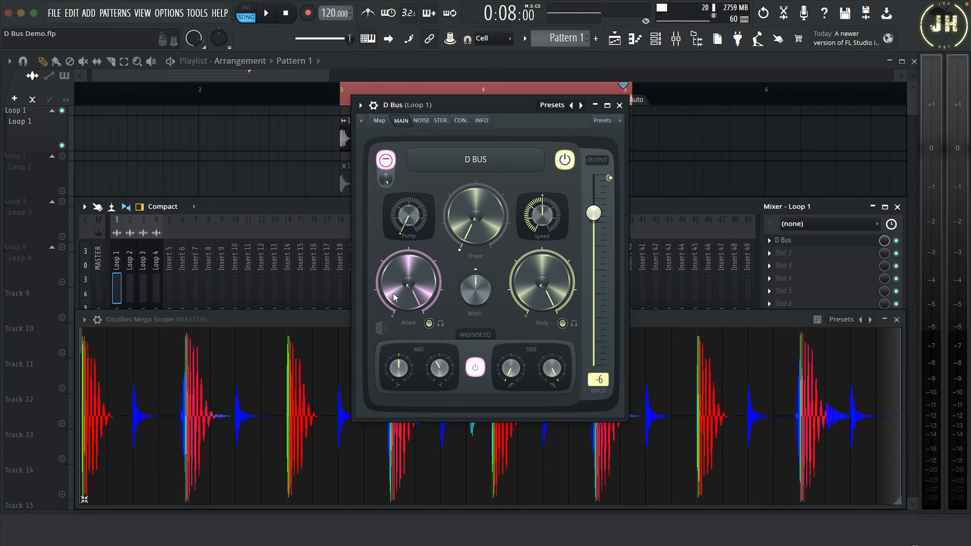
{"action": "left_click_drag", "start_coordinate": [473, 108], "coordinate": [474, 14]}
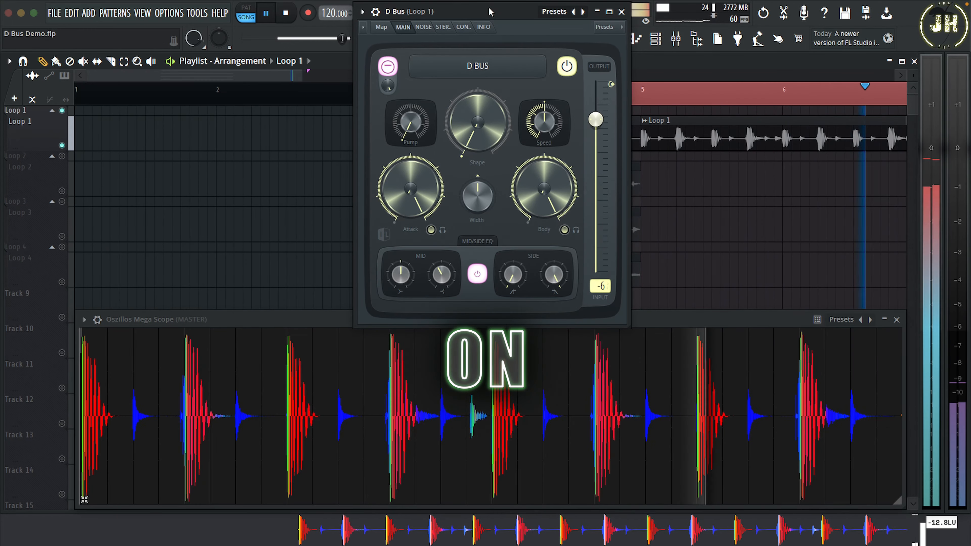
{"action": "key", "text": "space"}
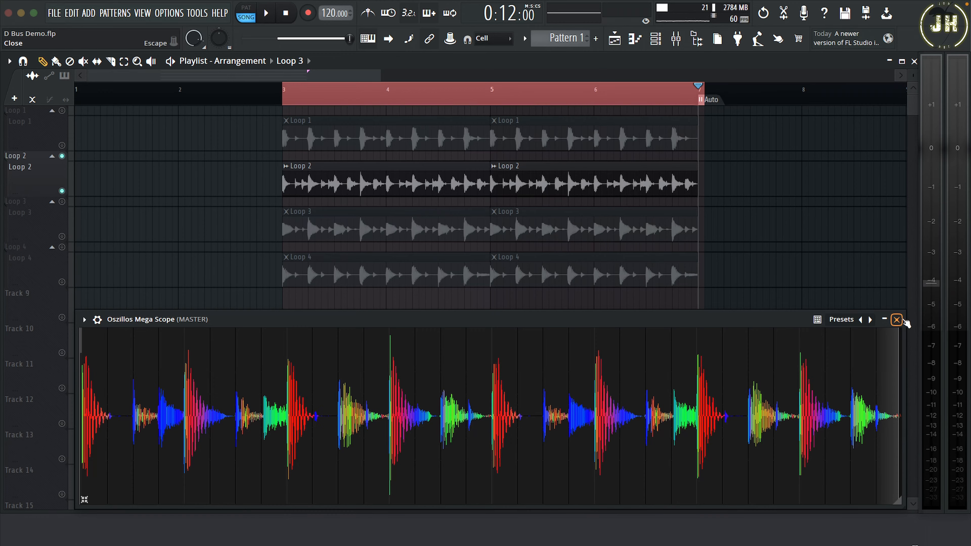
Open Ozone Imager 2 and SPAN from the master mixer track, and reopen Oszillos Mega Scope alongside them.
{"action": "left_click", "coordinate": [896, 319]}
{"action": "key", "text": "F9"}
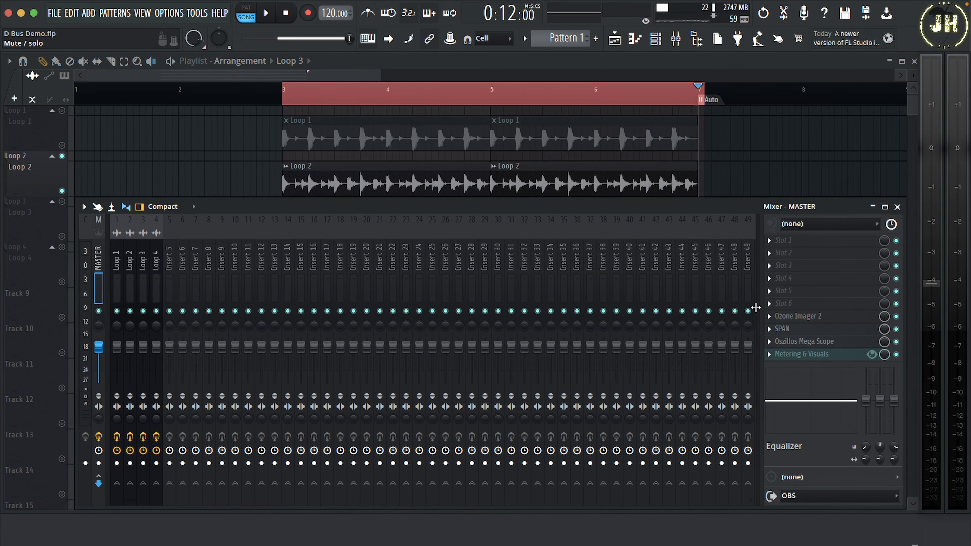
{"action": "left_click", "coordinate": [821, 319]}
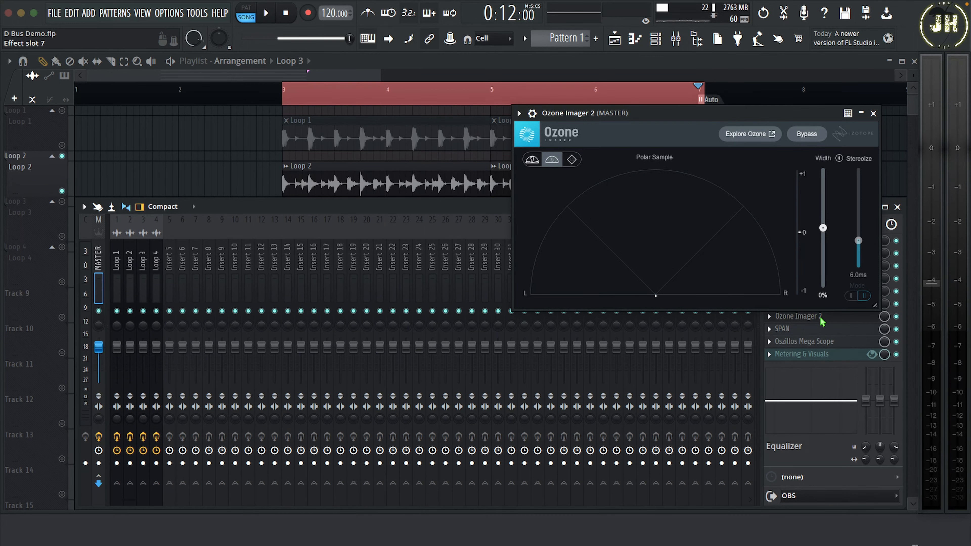
{"action": "left_click", "coordinate": [807, 329]}
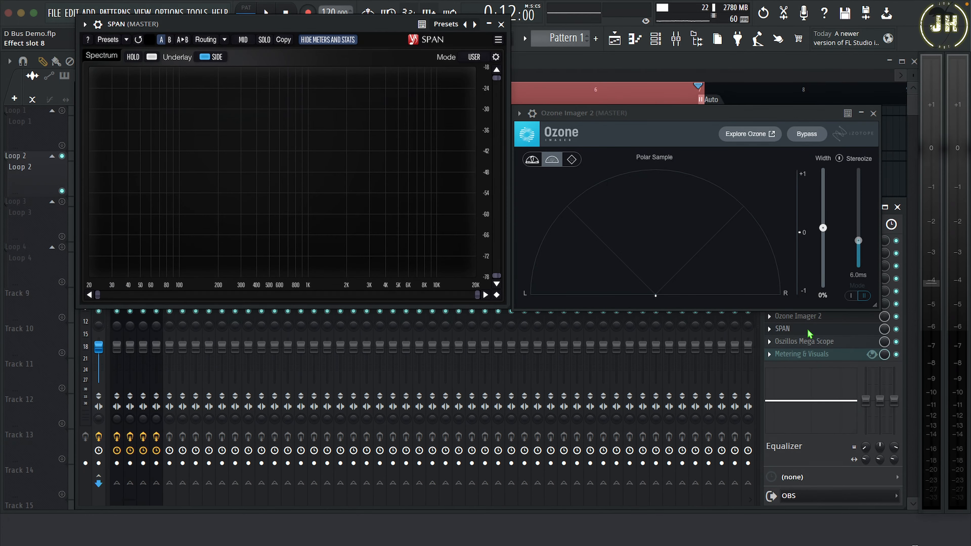
{"action": "left_click", "coordinate": [809, 341]}
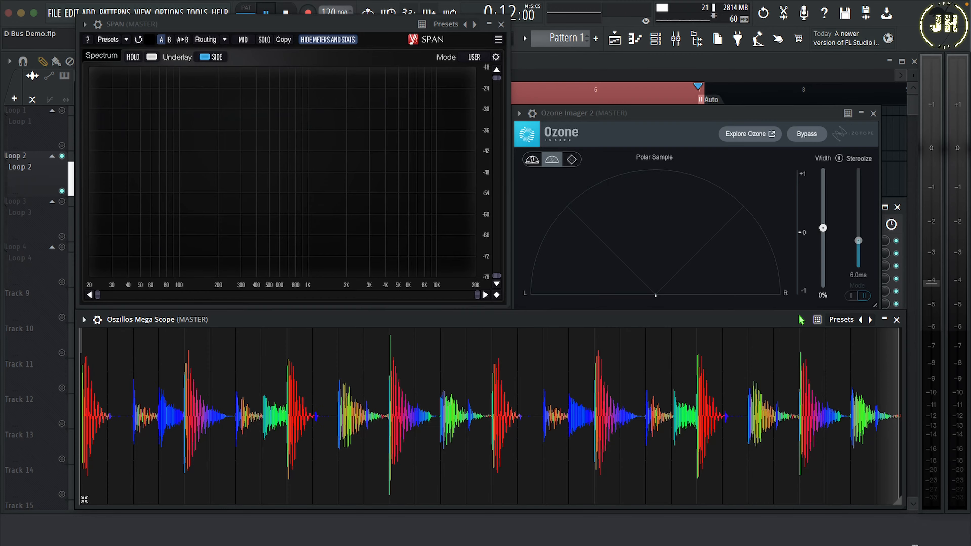
Play Loop 2 to examine its stereo image, spectrum and waveform, and close Ozone Imager 2 and SPAN.
{"action": "key", "text": "space"}
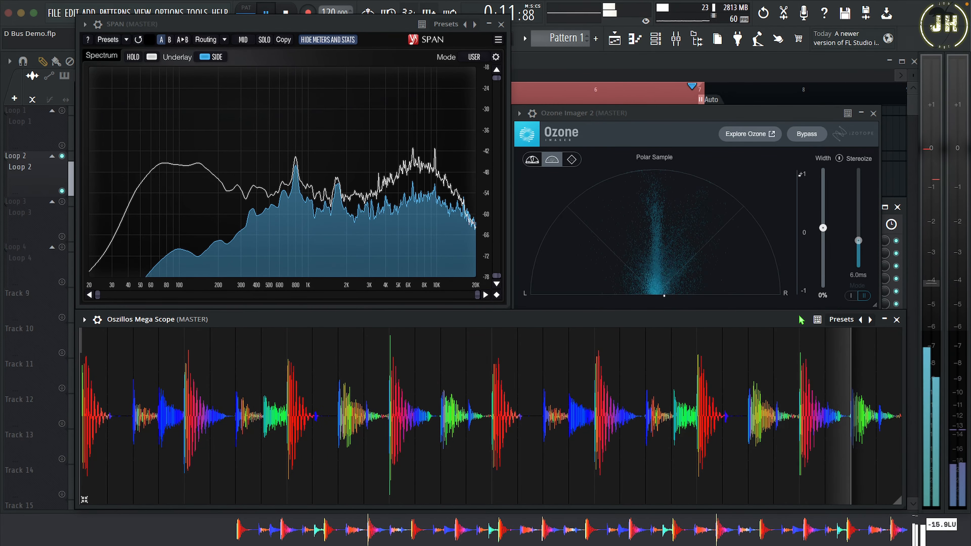
{"action": "key", "text": "space"}
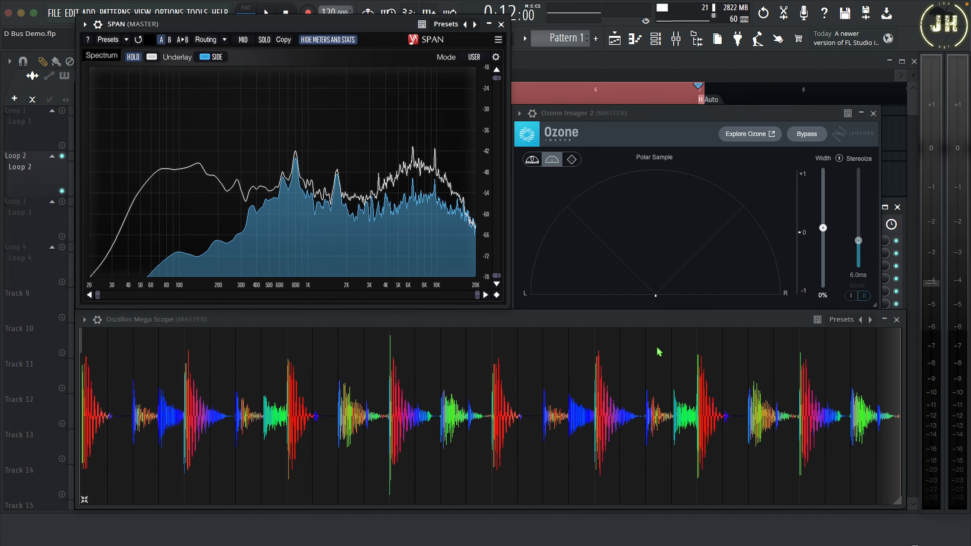
{"action": "left_click", "coordinate": [873, 113]}
{"action": "left_click", "coordinate": [490, 26]}
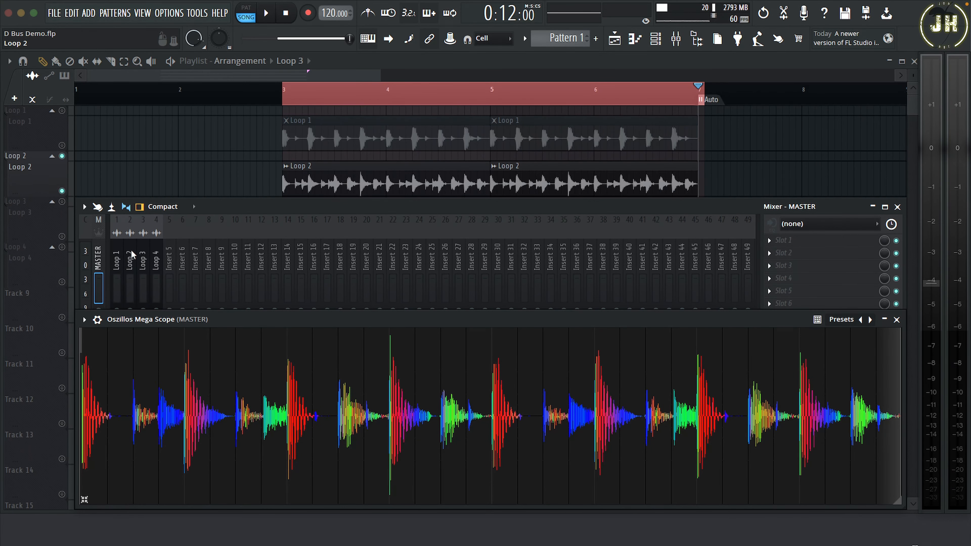
Open D Bus on the Loop 2 mixer track and close Oszillos Mega Scope.
{"action": "left_click", "coordinate": [131, 257]}
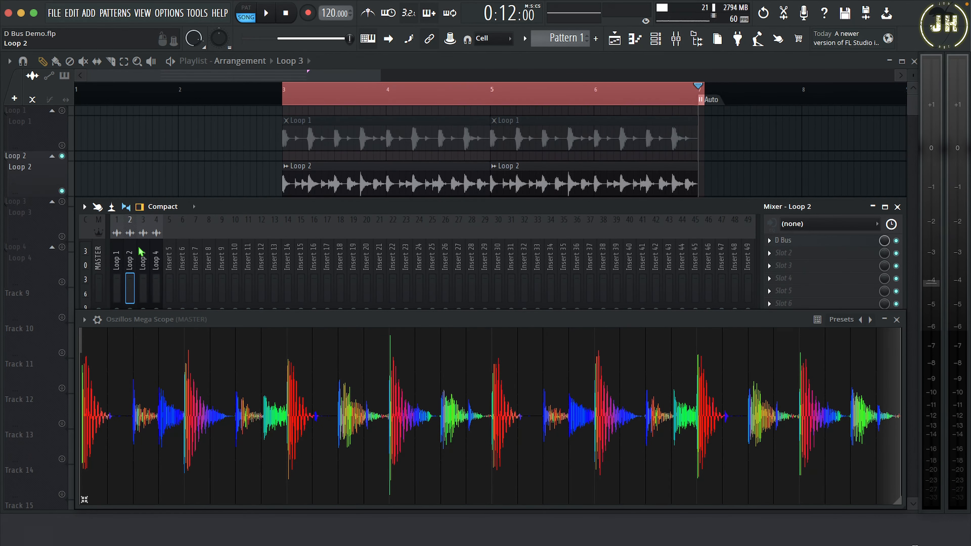
{"action": "left_click", "coordinate": [827, 241]}
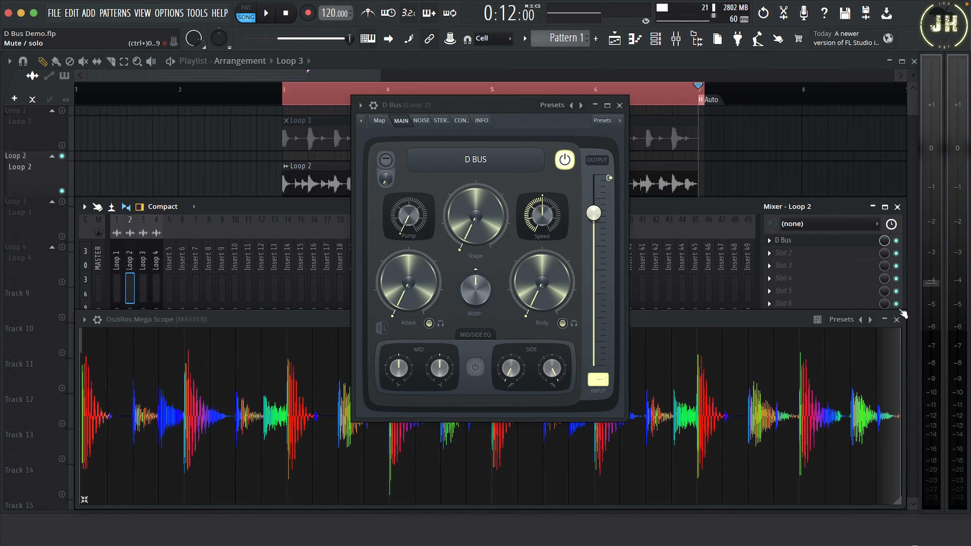
{"action": "left_click", "coordinate": [896, 320]}
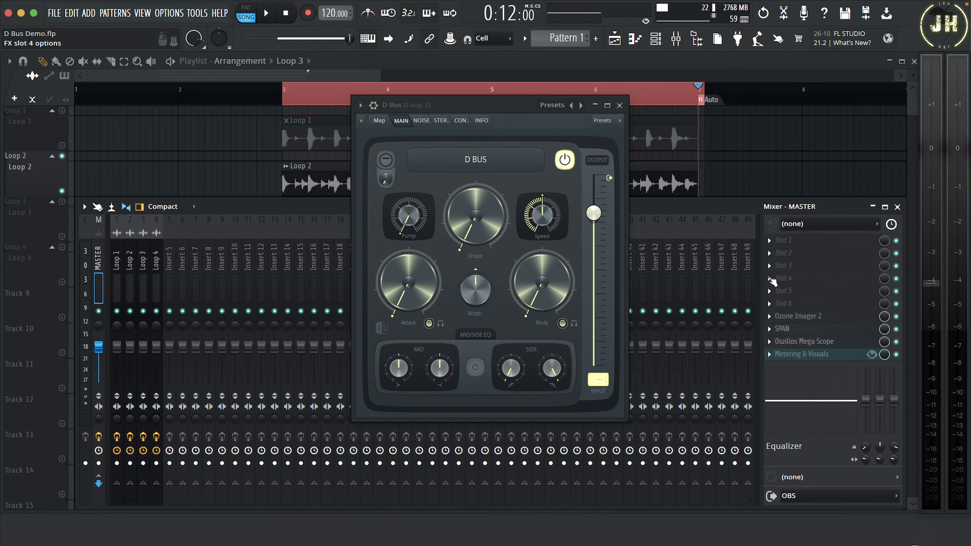
Open SPAN, play Loop 2, enable the D Bus Mid/Side EQ, and raise its Side low-cut control.
{"action": "left_click", "coordinate": [816, 330]}
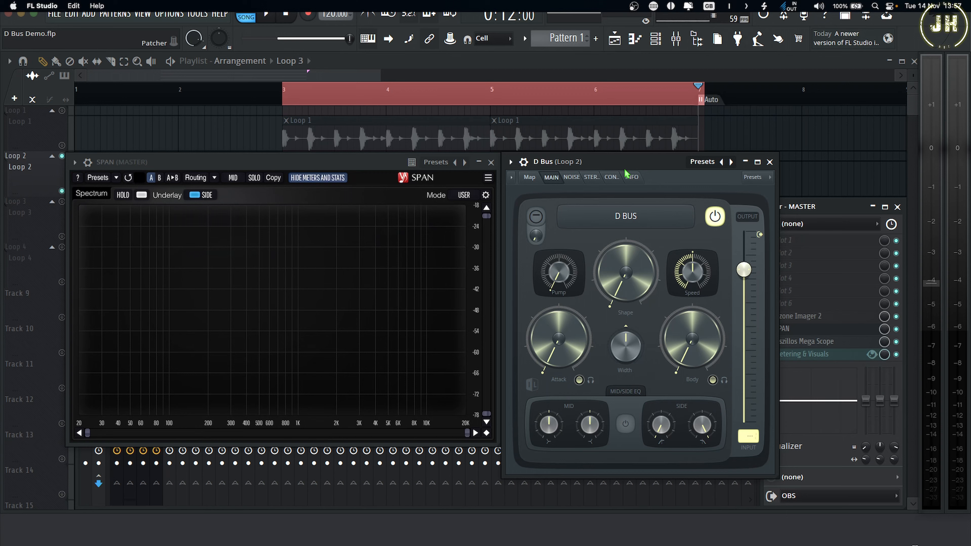
{"action": "key", "text": "space"}
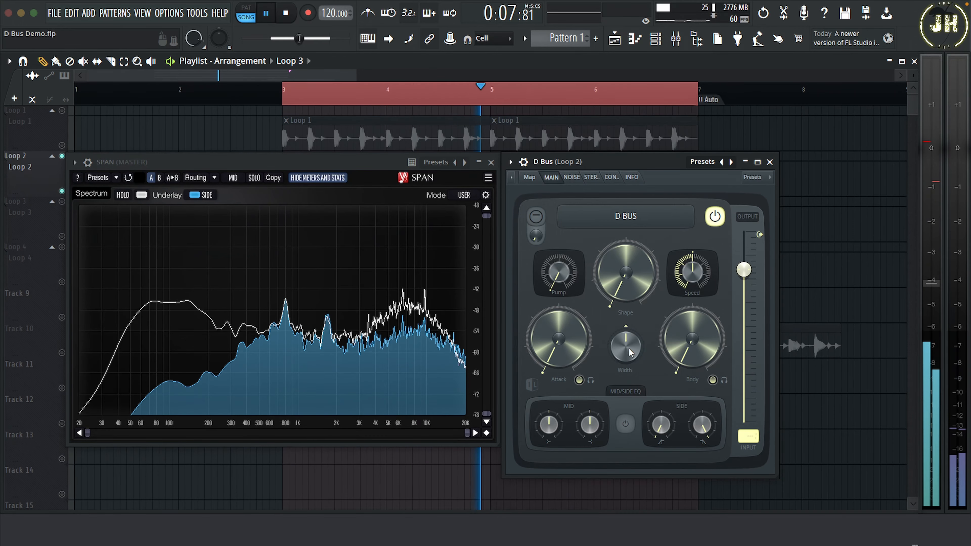
{"action": "left_click", "coordinate": [626, 425]}
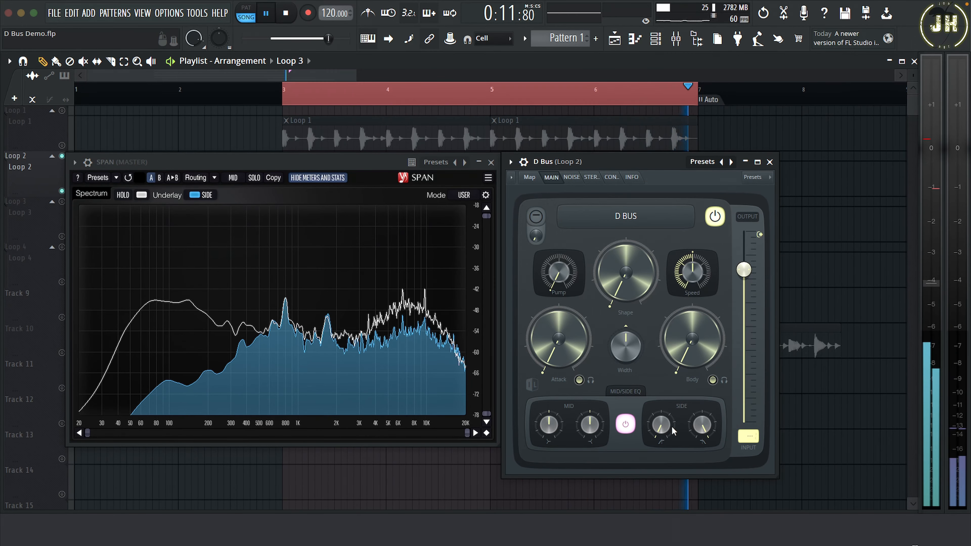
{"action": "left_click_drag", "start_coordinate": [661, 424], "coordinate": [661, 387]}
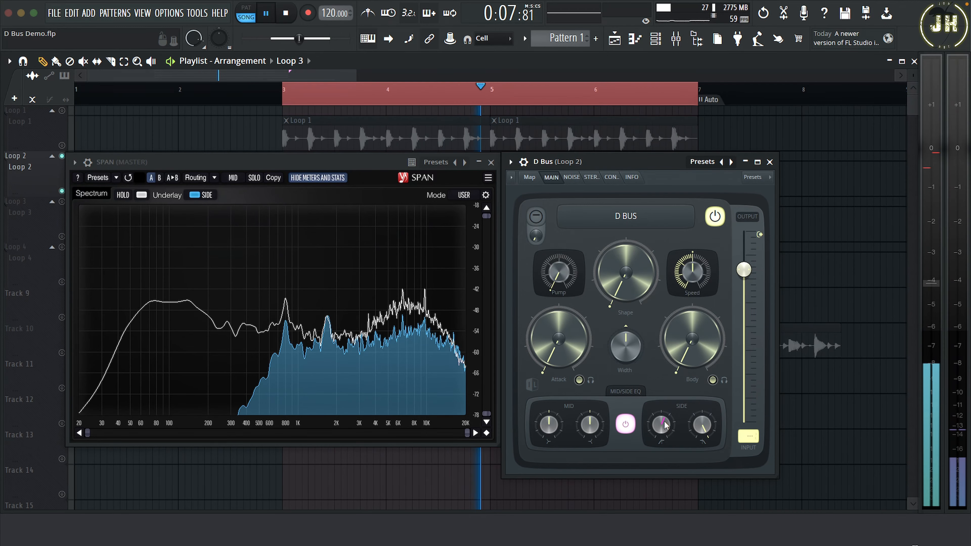
Stop playback, disable the Mid/Side EQ, and reset its Side low-cut control.
{"action": "key", "text": "space"}
{"action": "left_click", "coordinate": [625, 424]}
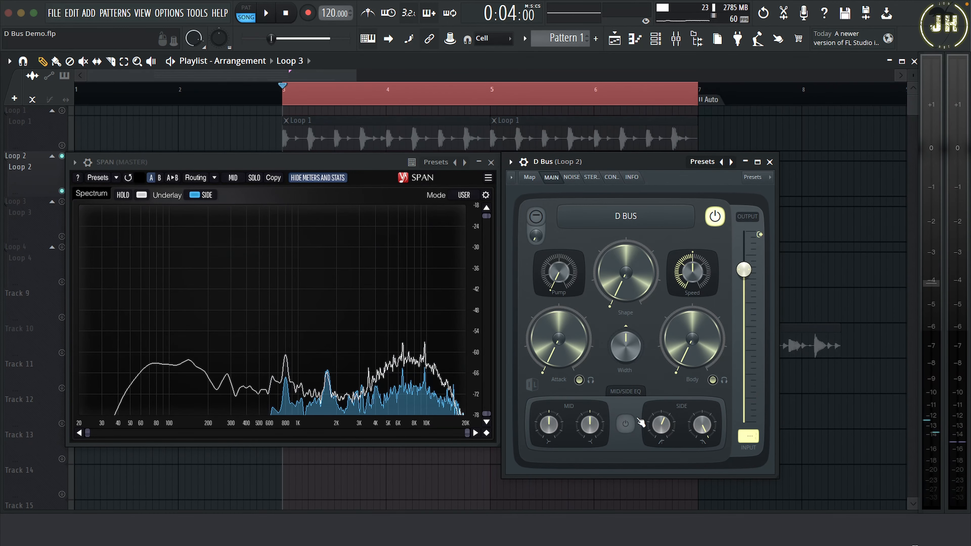
{"action": "right_click", "coordinate": [664, 424]}
{"action": "left_click", "coordinate": [683, 431]}
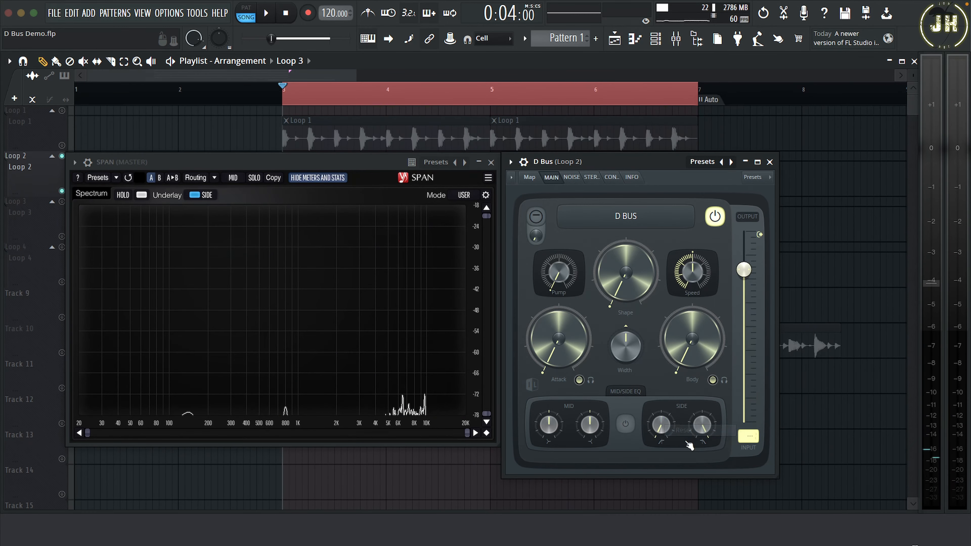
Open the Stereo page, play Loop 2, and solo the Attack signal through its Low and Mid bands.
{"action": "left_click", "coordinate": [596, 178]}
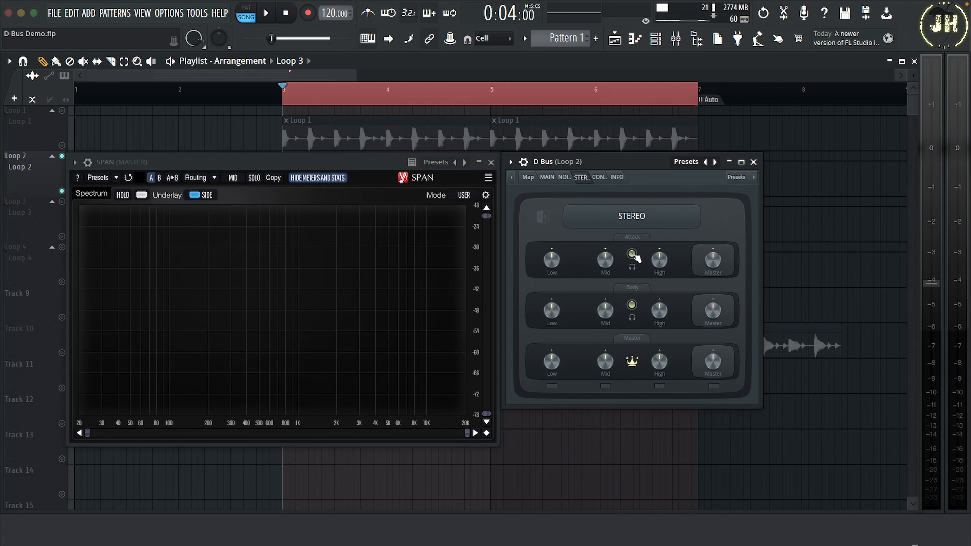
{"action": "key", "text": "space"}
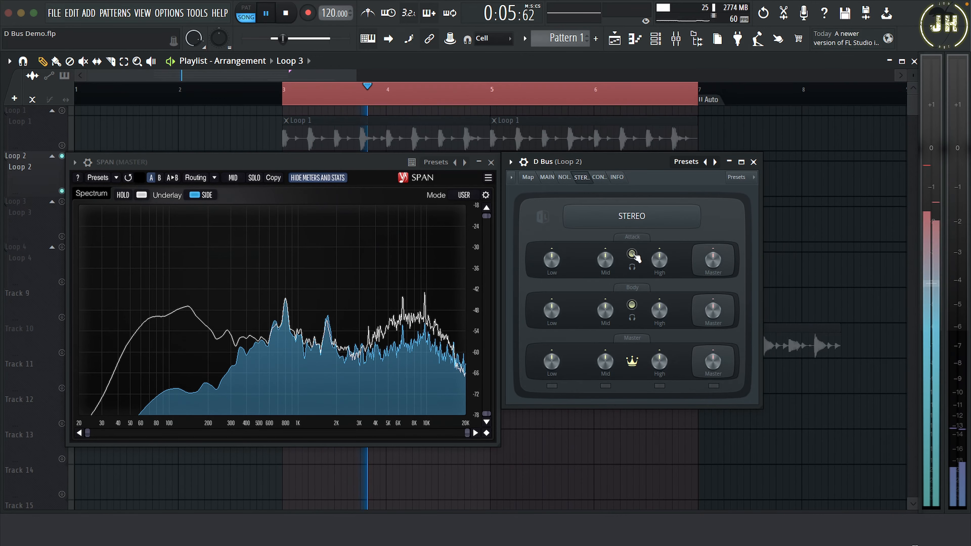
{"action": "left_click", "coordinate": [633, 254]}
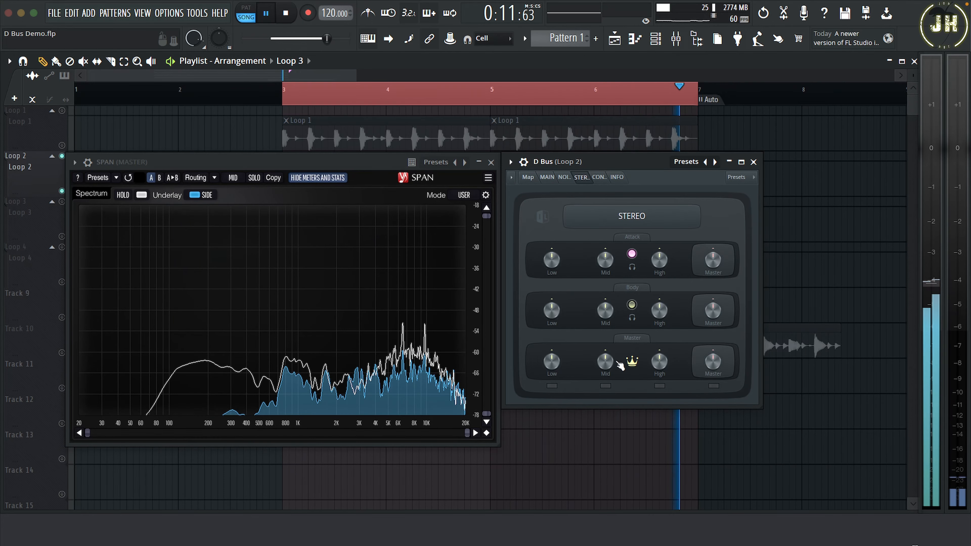
{"action": "left_click", "coordinate": [552, 387]}
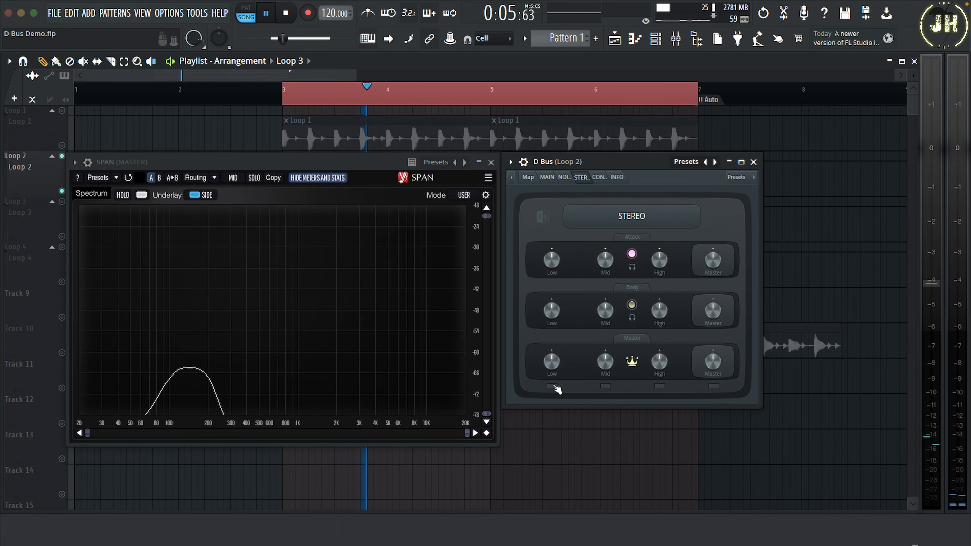
{"action": "left_click", "coordinate": [606, 386]}
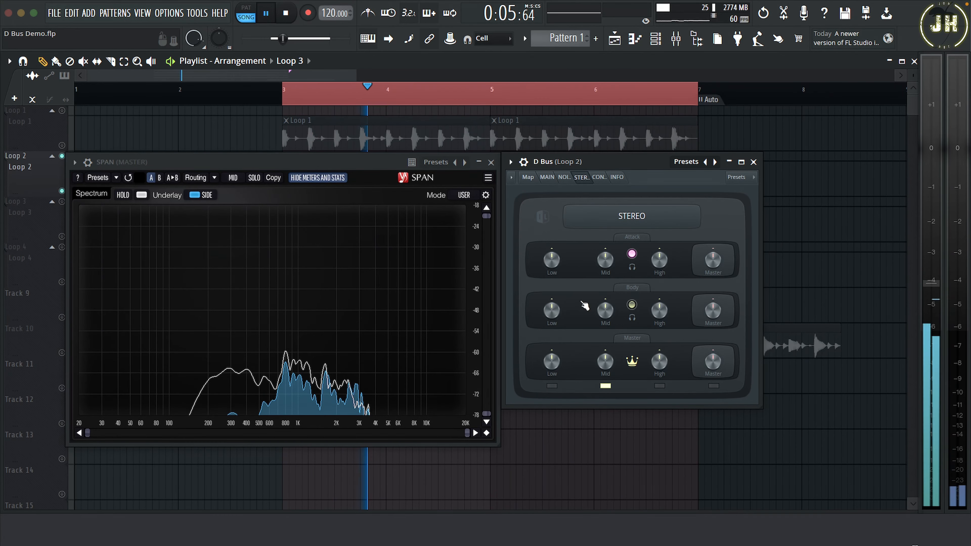
Narrow the Attack signal's Mid-band stereo width, and release the Mid band and Attack solos.
{"action": "left_click_drag", "start_coordinate": [605, 260], "coordinate": [604, 239]}
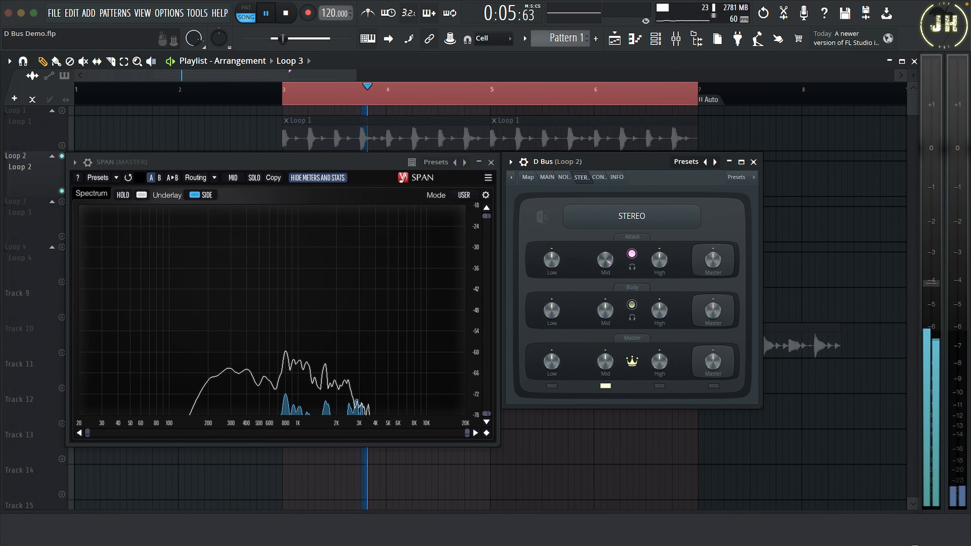
{"action": "left_click", "coordinate": [606, 386]}
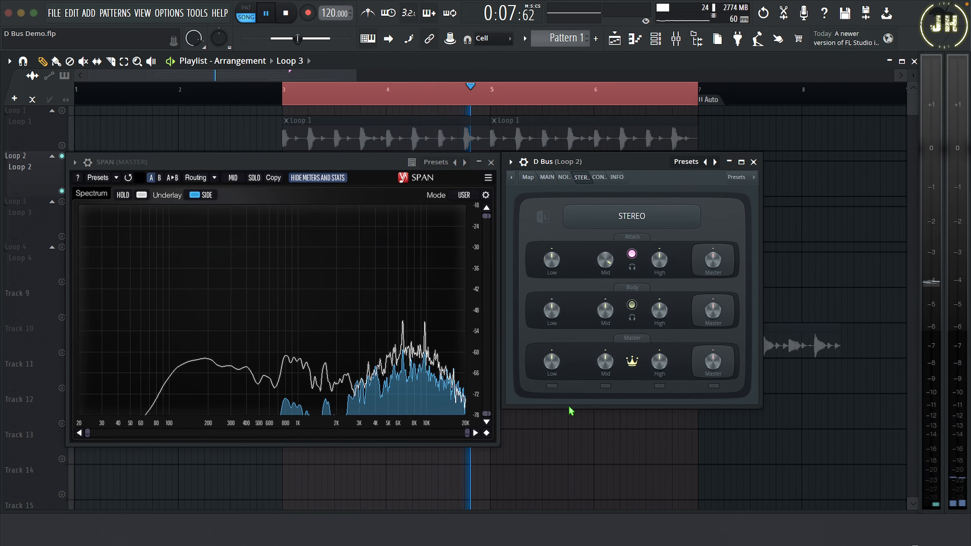
{"action": "right_click", "coordinate": [631, 253]}
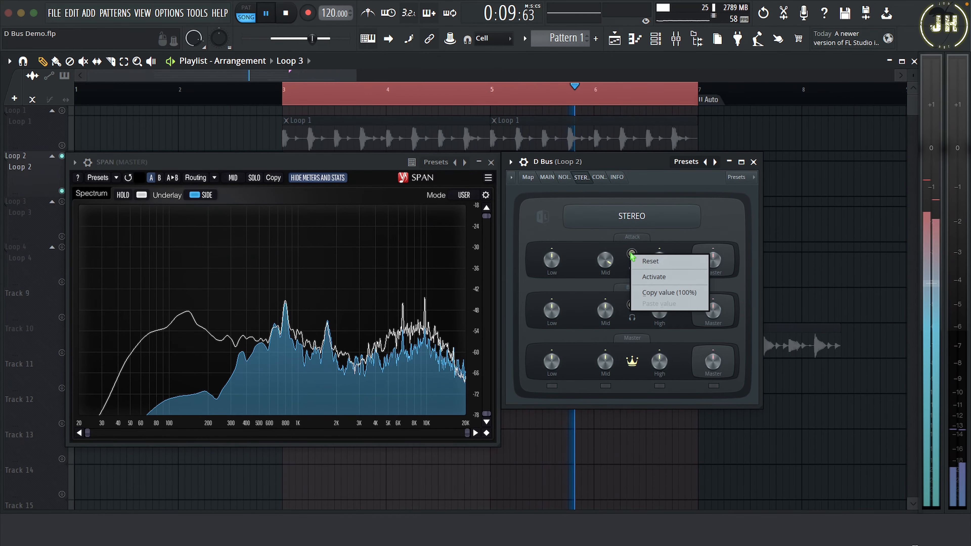
{"action": "left_click", "coordinate": [630, 252]}
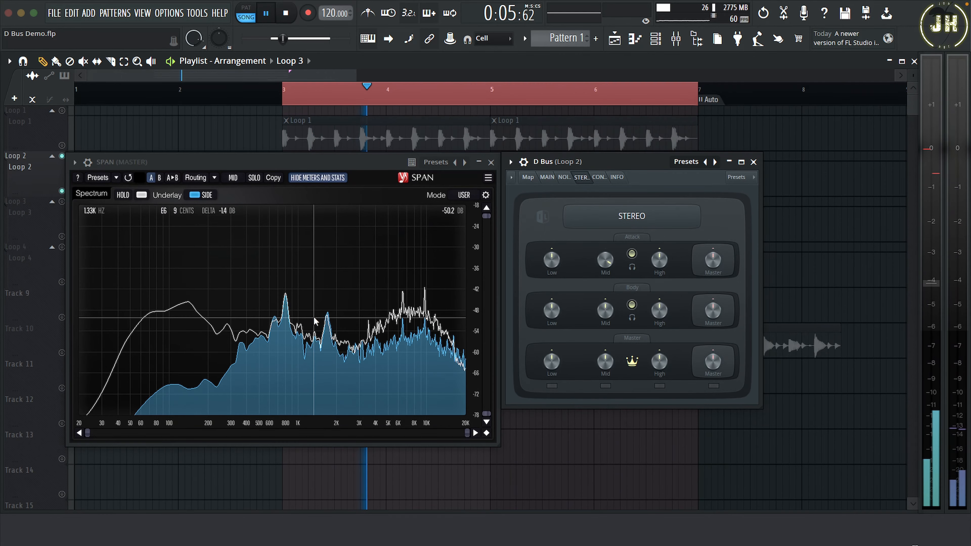
Narrow the Body signal's Low and Mid stereo widths during soloed playback, and return to the Main page with playback stopped.
{"action": "key", "text": "space"}
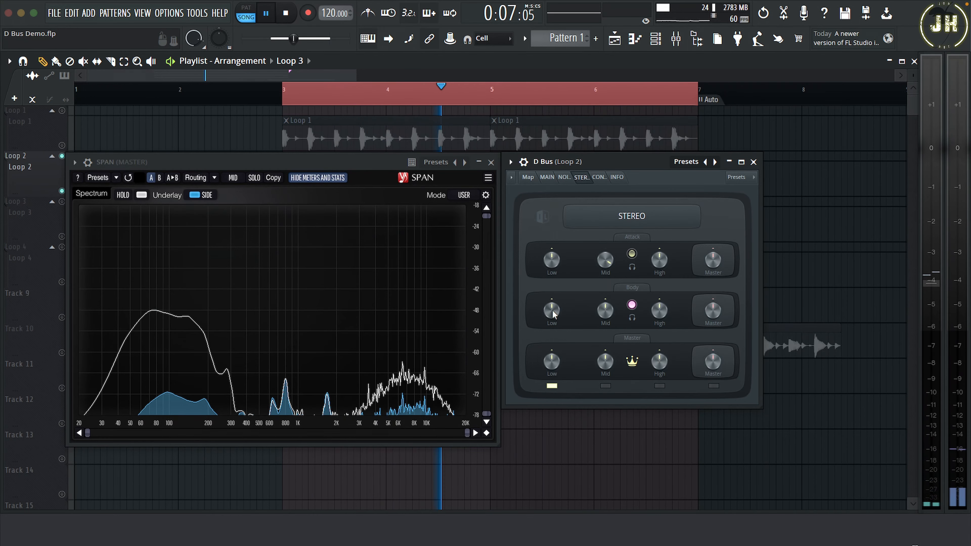
{"action": "left_click_drag", "start_coordinate": [553, 313], "coordinate": [553, 337]}
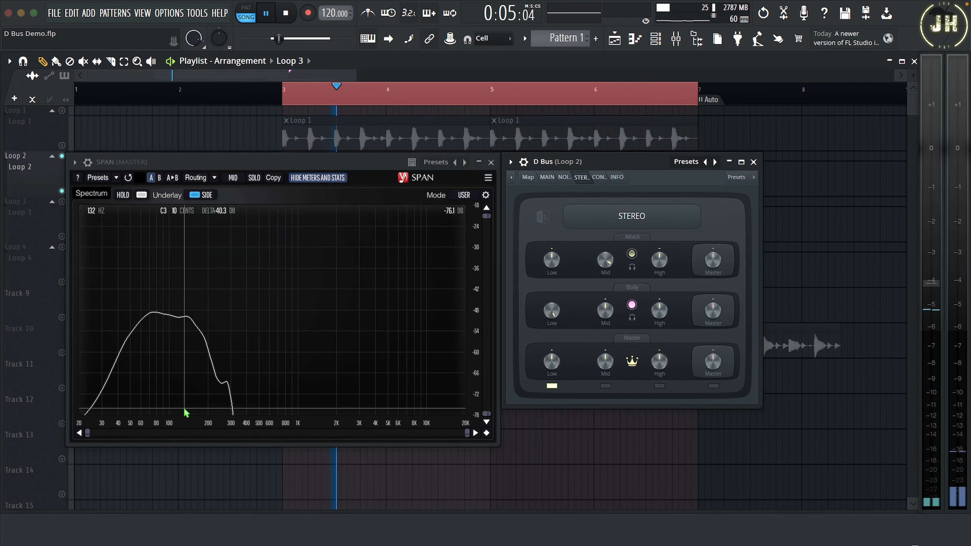
{"action": "left_click", "coordinate": [552, 385]}
{"action": "left_click", "coordinate": [607, 386]}
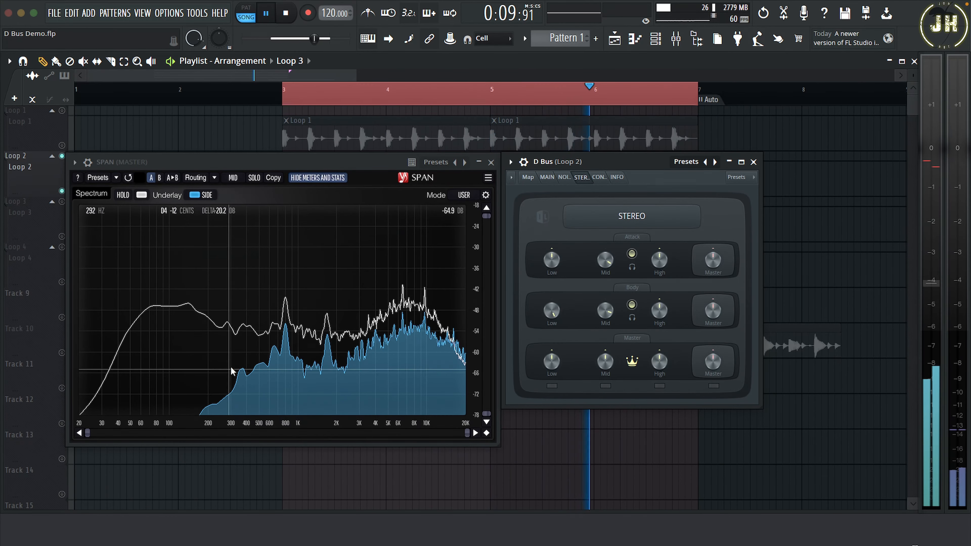
{"action": "left_click", "coordinate": [547, 177]}
{"action": "key", "text": "space"}
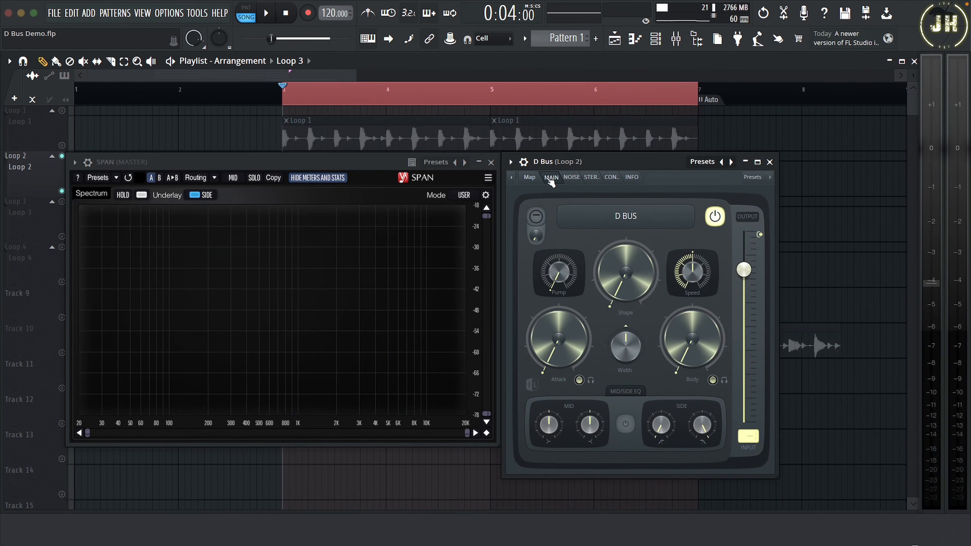
Play Loop 2 with the scope open and raise D Bus's Attack and Body amounts.
{"action": "key", "text": "space"}
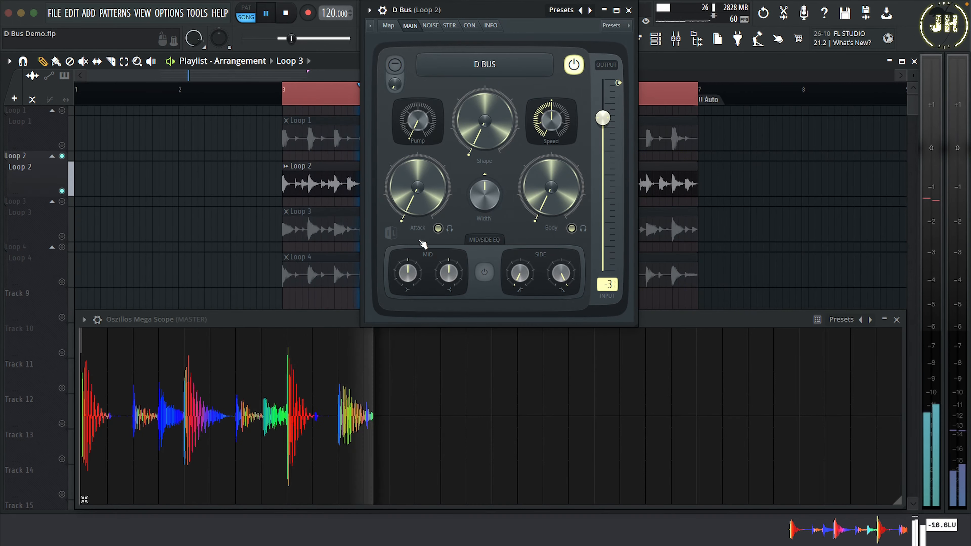
{"action": "left_click_drag", "start_coordinate": [401, 189], "coordinate": [400, 169]}
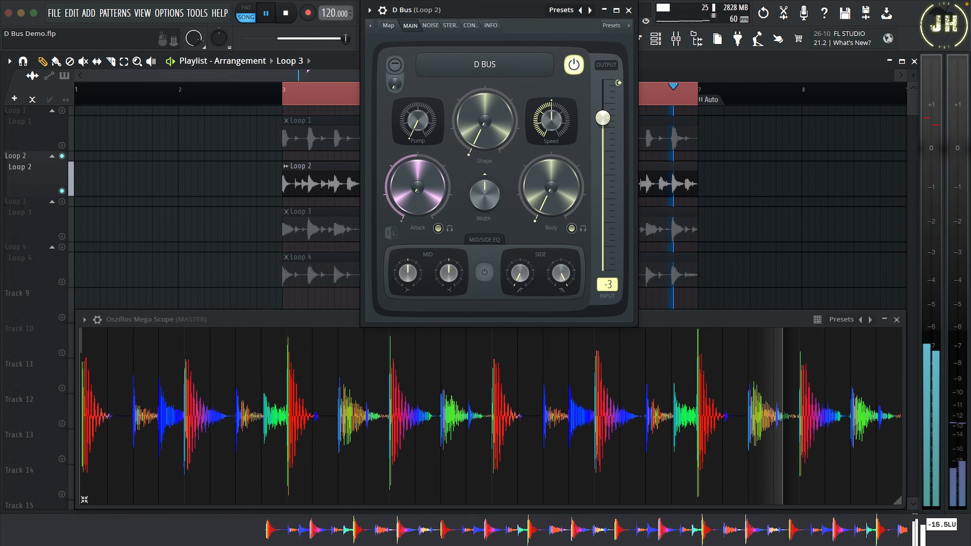
{"action": "left_click_drag", "start_coordinate": [543, 201], "coordinate": [544, 157]}
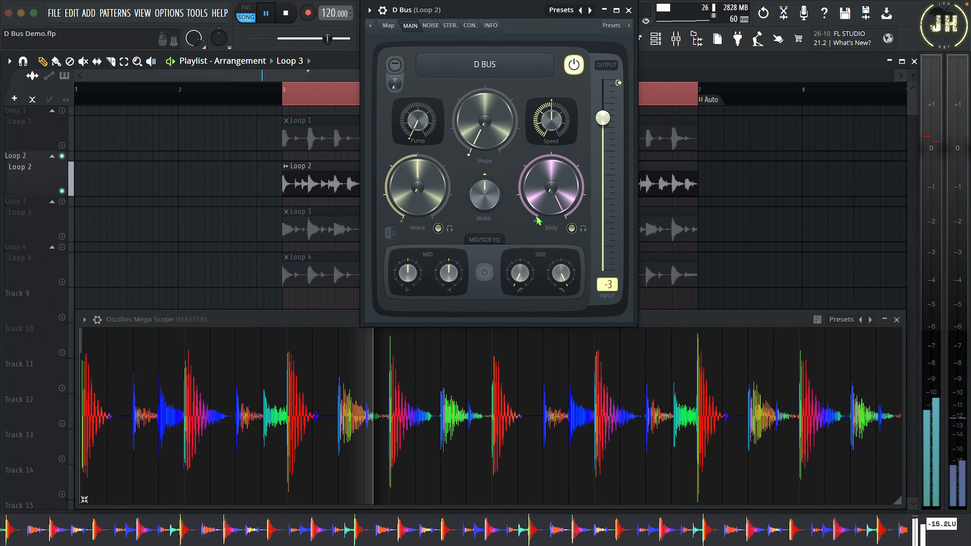
Solo the Body signal, compare its minimum amount with a high amount, and release the solo.
{"action": "left_click", "coordinate": [571, 228]}
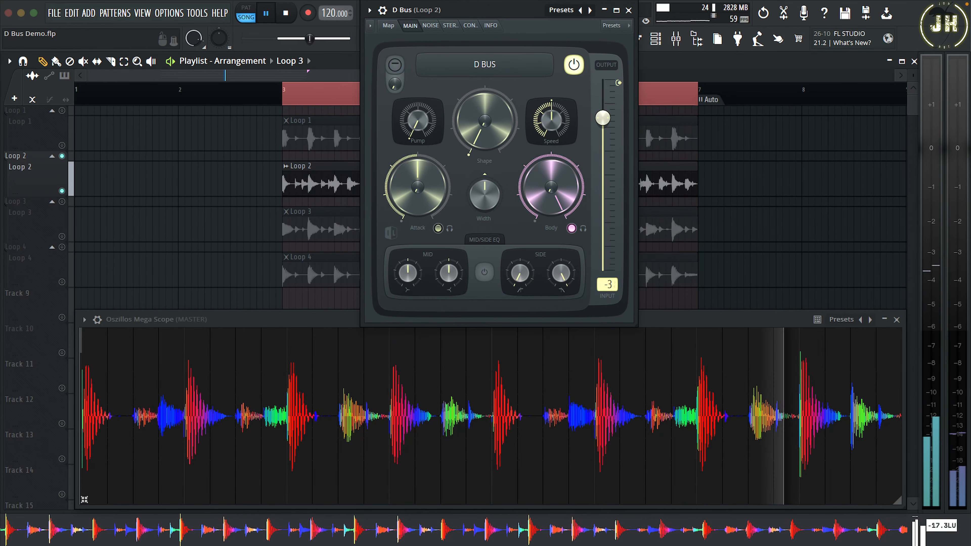
{"action": "left_click_drag", "start_coordinate": [531, 178], "coordinate": [532, 245]}
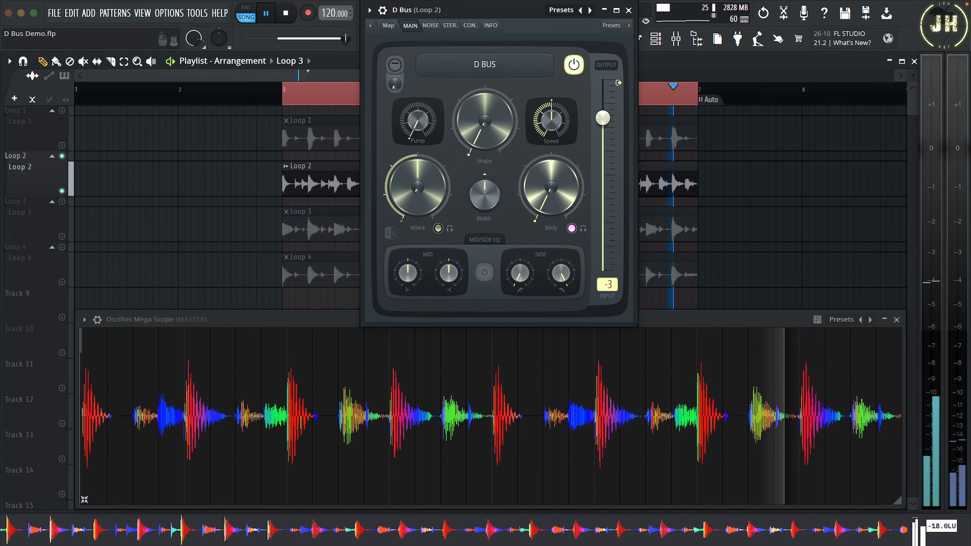
{"action": "left_click_drag", "start_coordinate": [532, 178], "coordinate": [542, 132]}
{"action": "left_click", "coordinate": [571, 228]}
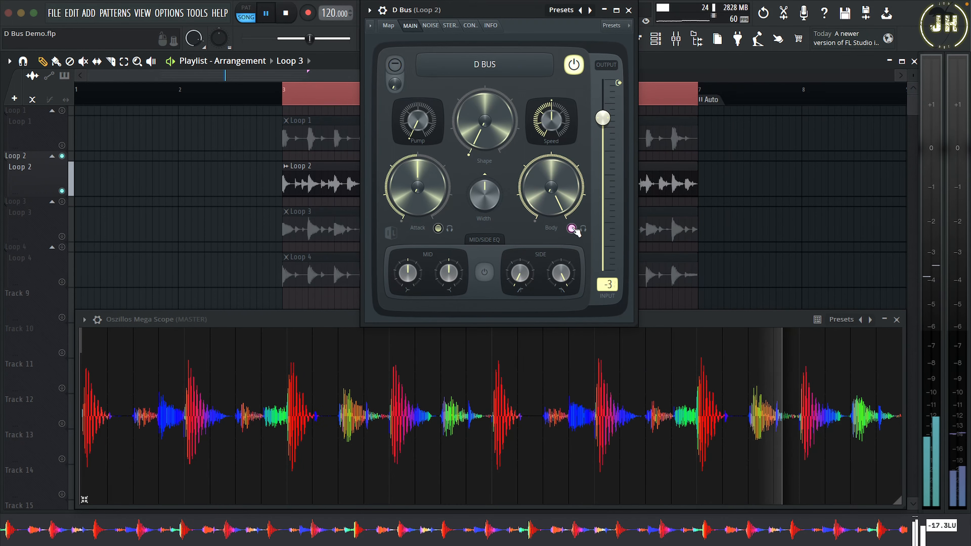
Enable soft limiting on the Main page, raise Shape, lower Speed, and stop playback.
{"action": "left_click", "coordinate": [395, 65]}
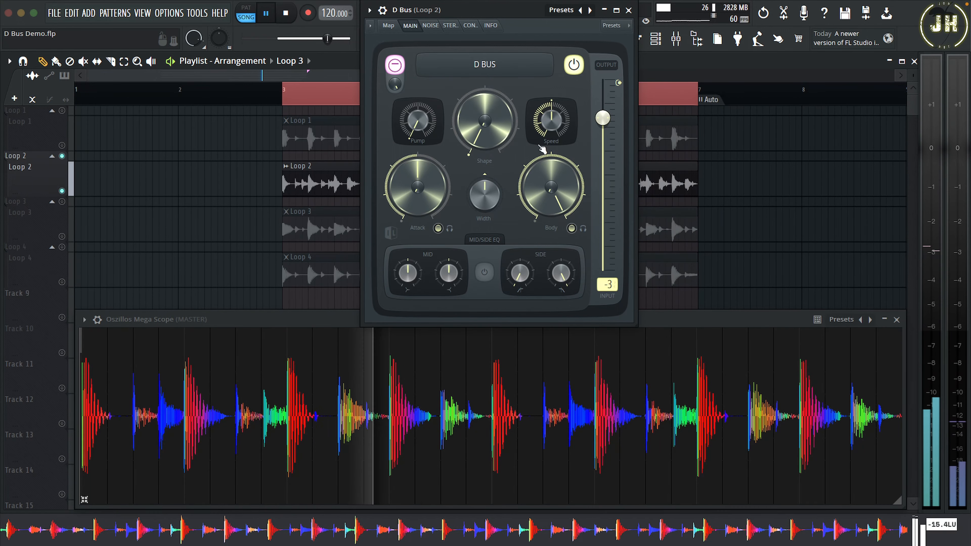
{"action": "left_click_drag", "start_coordinate": [502, 138], "coordinate": [502, 125]}
{"action": "left_click_drag", "start_coordinate": [561, 124], "coordinate": [562, 142]}
{"action": "left_click_drag", "start_coordinate": [497, 129], "coordinate": [497, 123]}
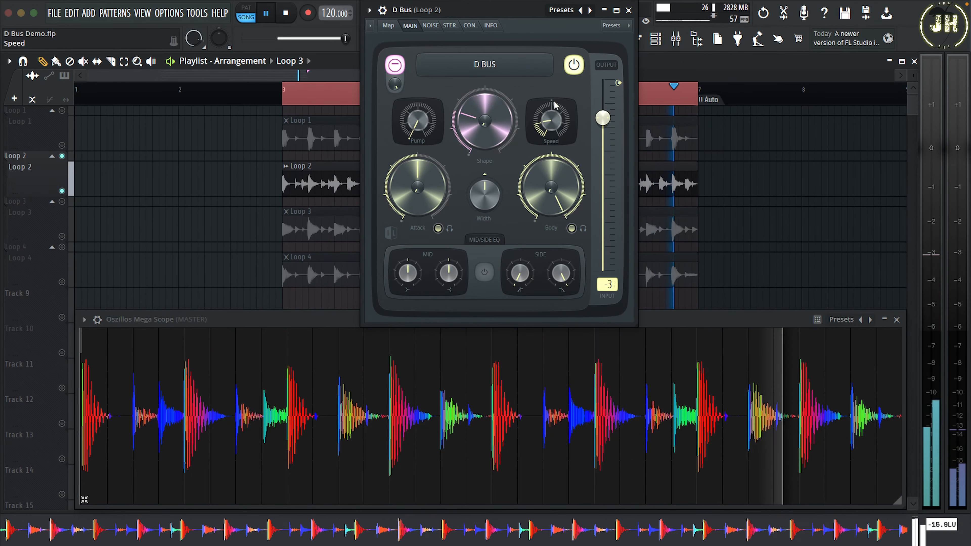
{"action": "key", "text": "space"}
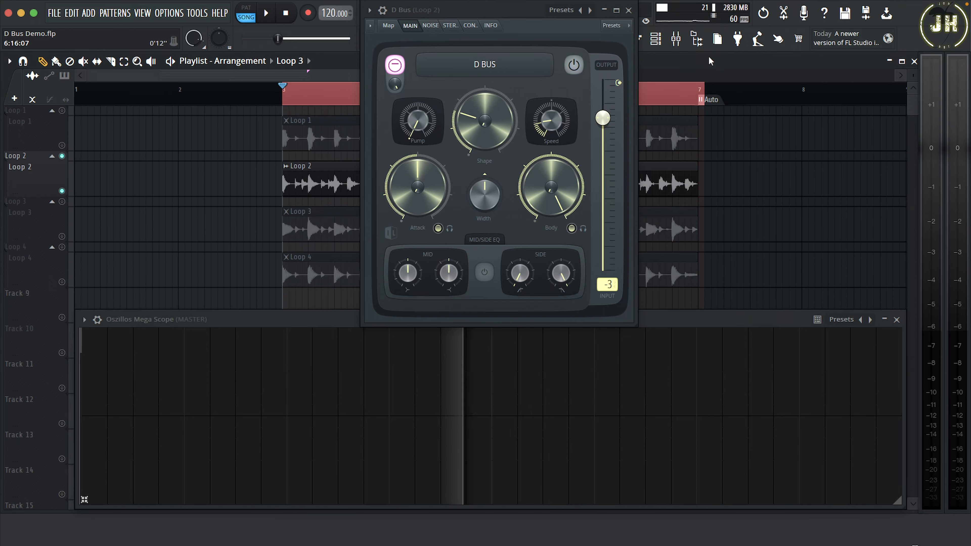
Play Loop 4, switch its D Bus processing on, and open the Control page.
{"action": "key", "text": "space"}
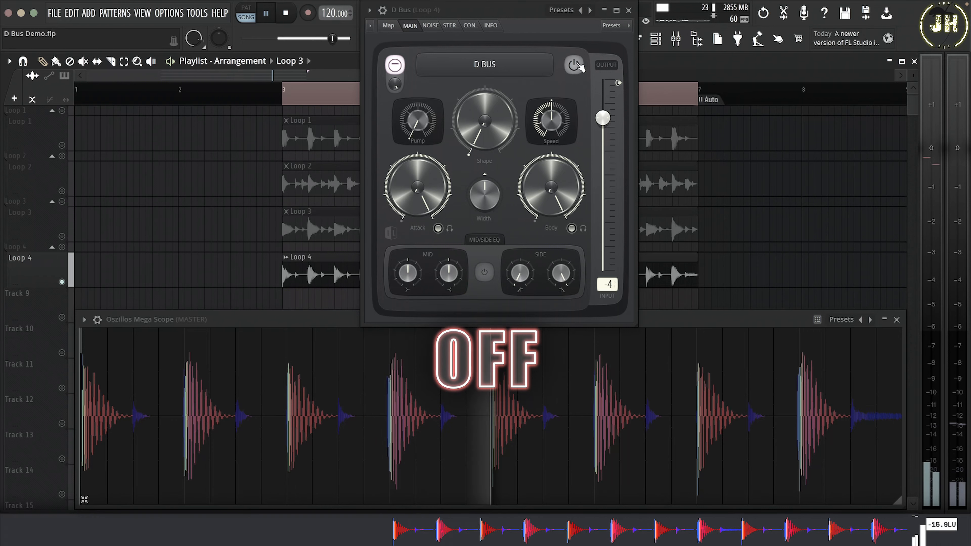
{"action": "left_click", "coordinate": [574, 64]}
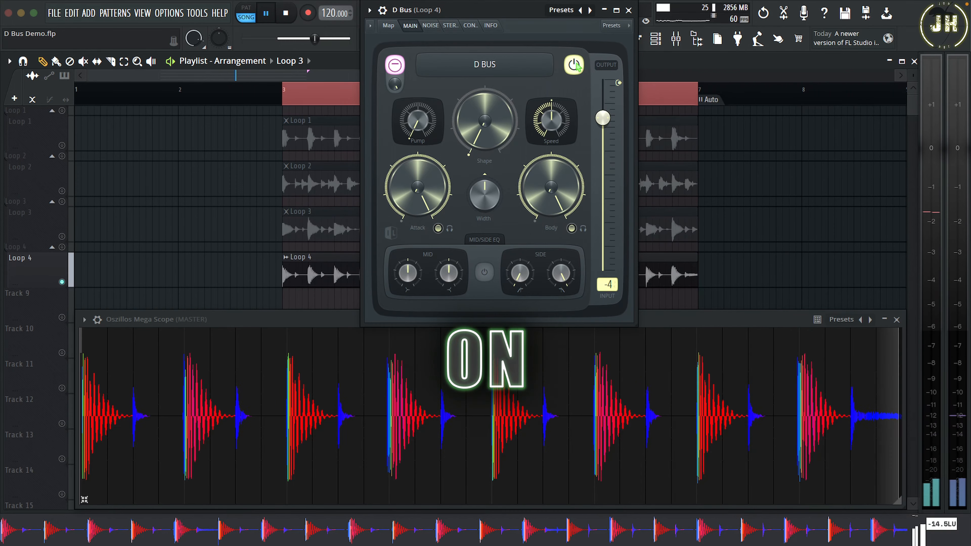
{"action": "left_click", "coordinate": [470, 25]}
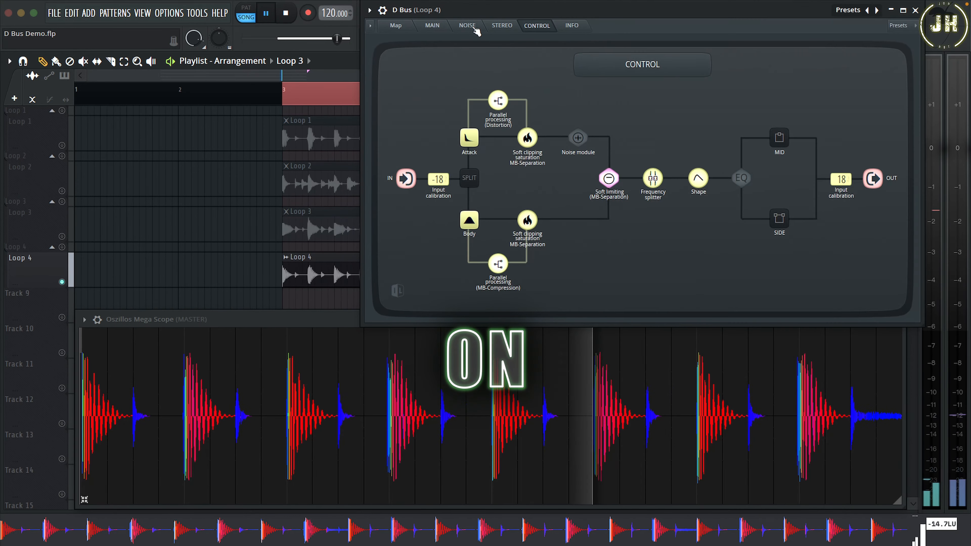
Disable the parallel processing and soft clipping saturation modules on the Attack and Body paths.
{"action": "left_click", "coordinate": [499, 101]}
{"action": "left_click", "coordinate": [528, 139]}
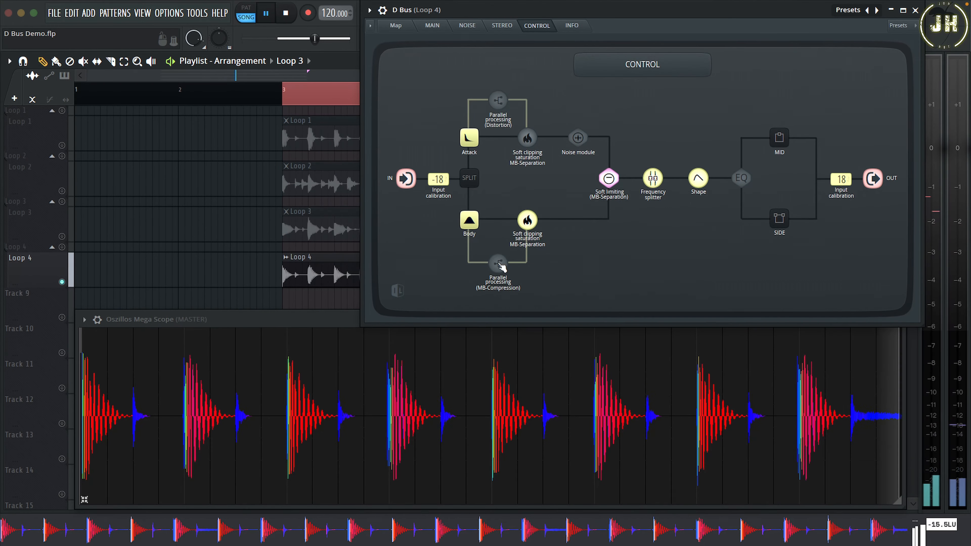
{"action": "left_click", "coordinate": [528, 221]}
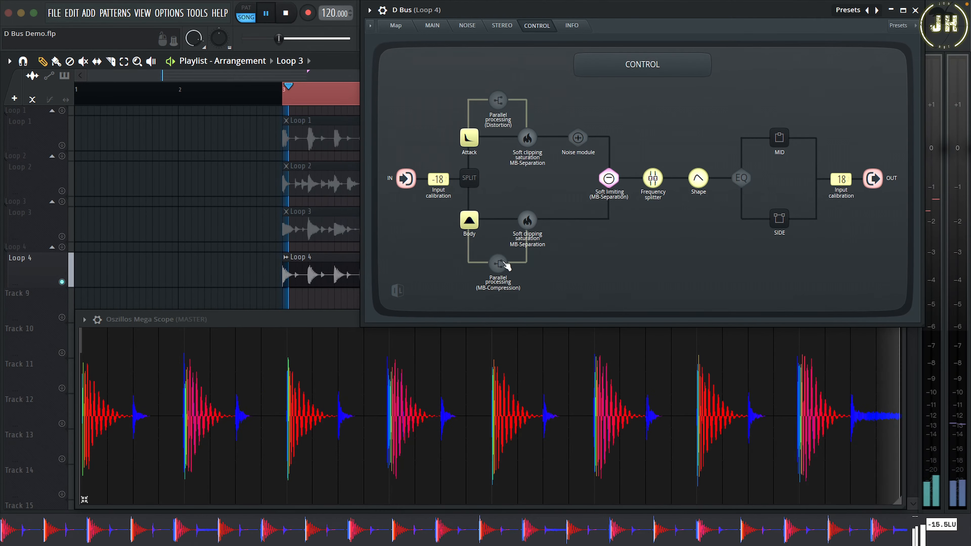
Re-enable the Attack path's soft clipping saturation and parallel distortion modules.
{"action": "left_click", "coordinate": [527, 138]}
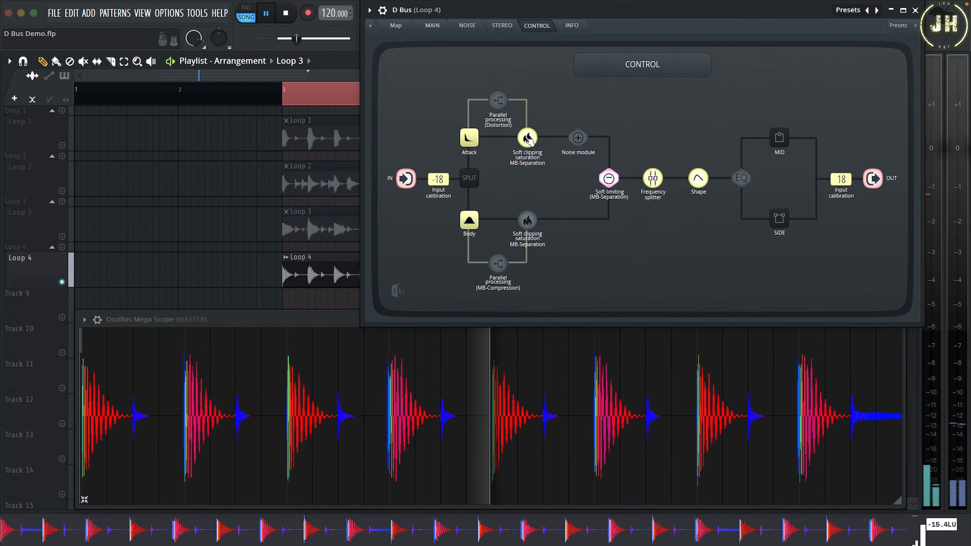
{"action": "left_click", "coordinate": [498, 100]}
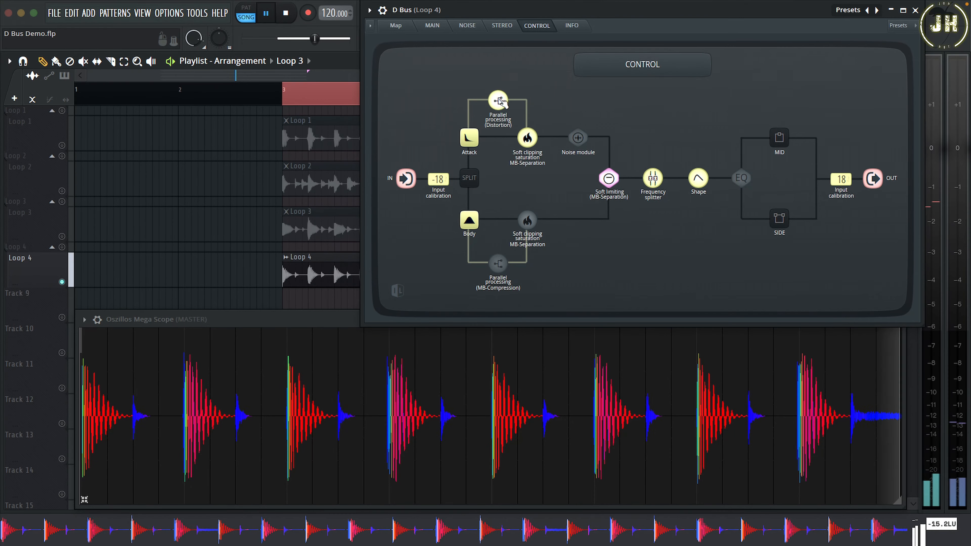
Bypass and restore the Attack path's parallel distortion, and enable the Body path's parallel multiband compression.
{"action": "left_click", "coordinate": [499, 101]}
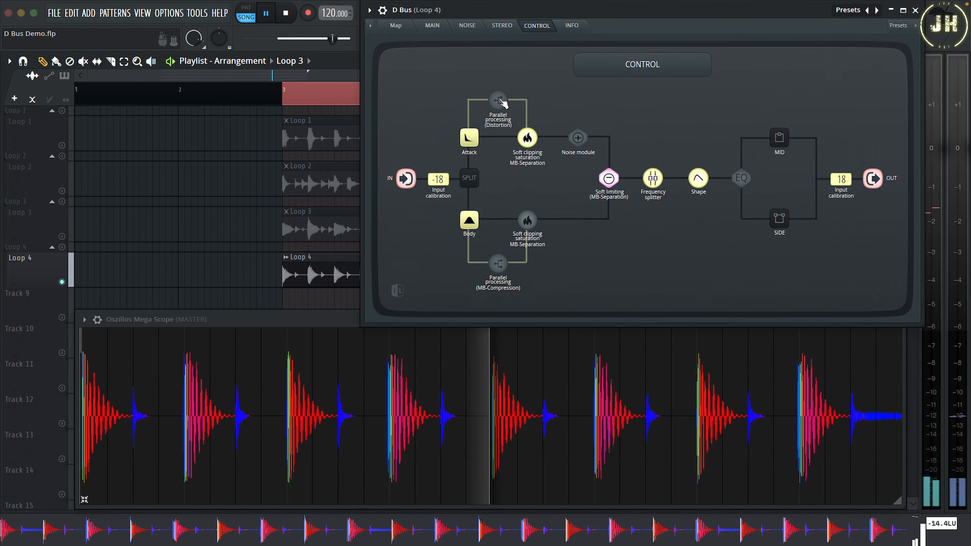
{"action": "left_click", "coordinate": [498, 101]}
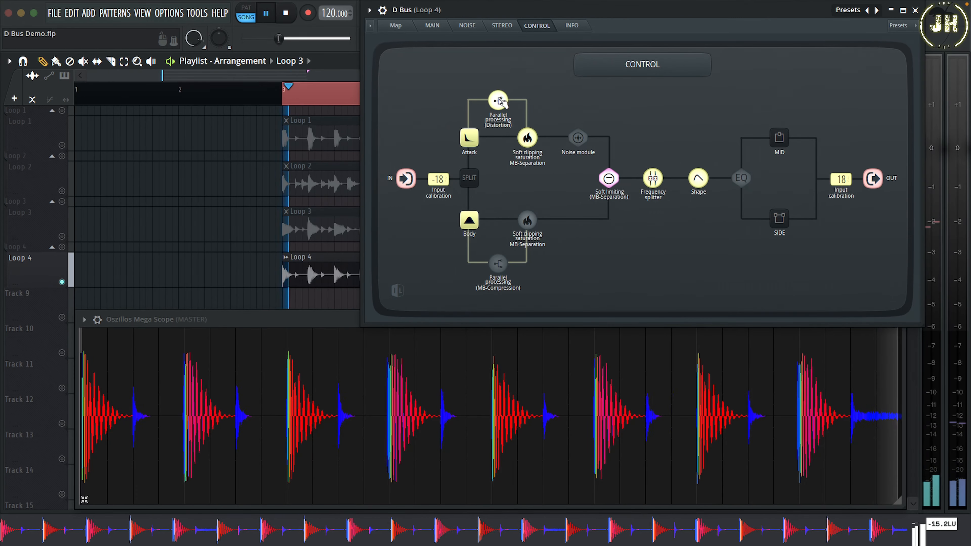
{"action": "left_click", "coordinate": [498, 264]}
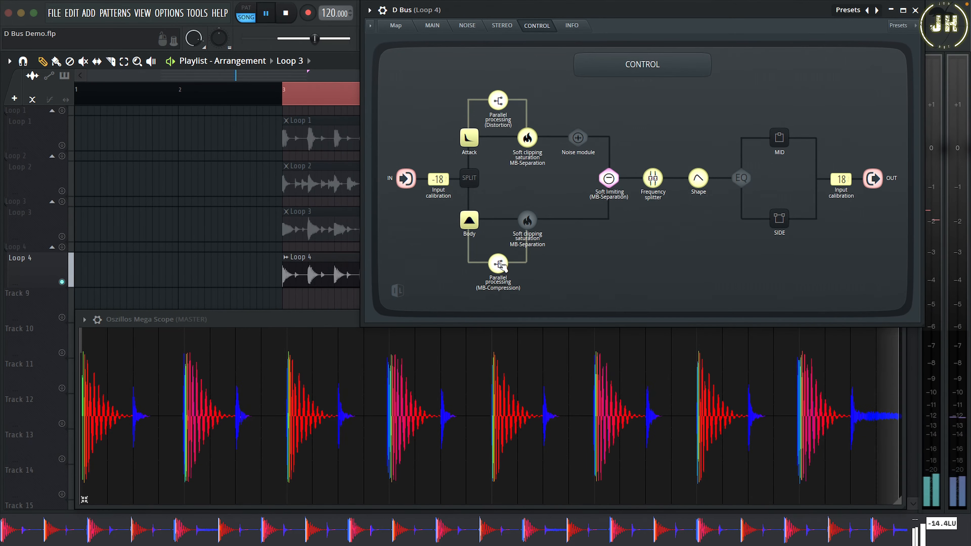
Disable the Attack path's distortion and soft clipping saturation, and toggle the Body path's parallel compression off and on for comparison.
{"action": "left_click", "coordinate": [500, 101]}
{"action": "left_click", "coordinate": [527, 138]}
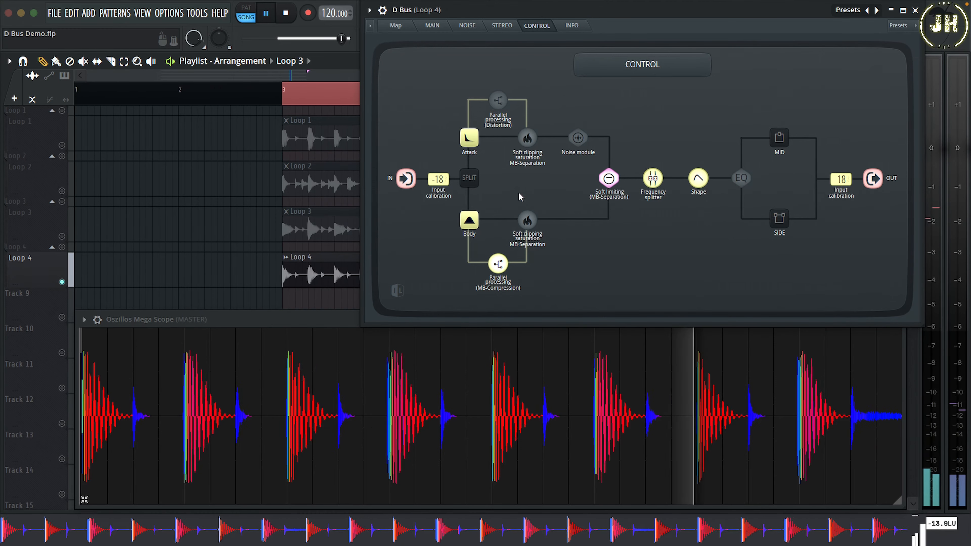
{"action": "left_click", "coordinate": [499, 264]}
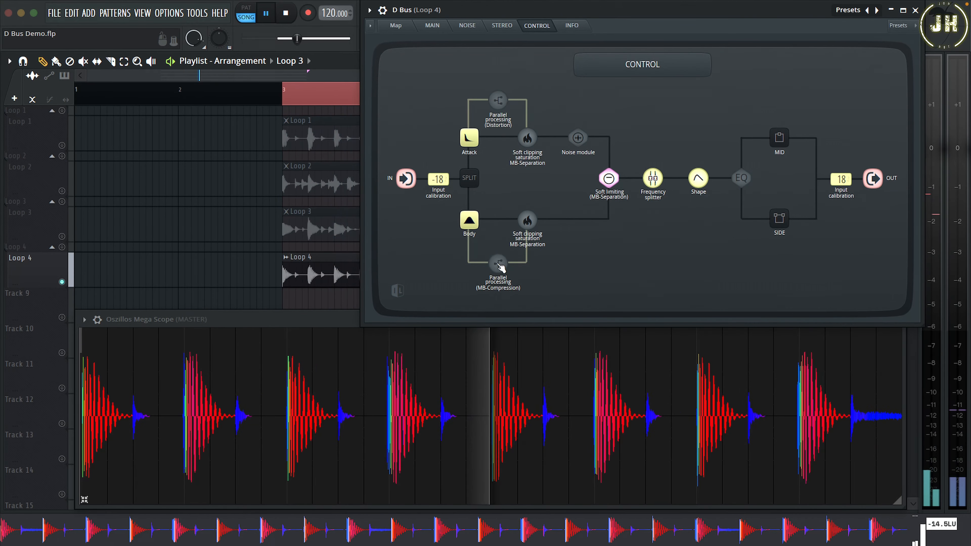
{"action": "left_click", "coordinate": [499, 265]}
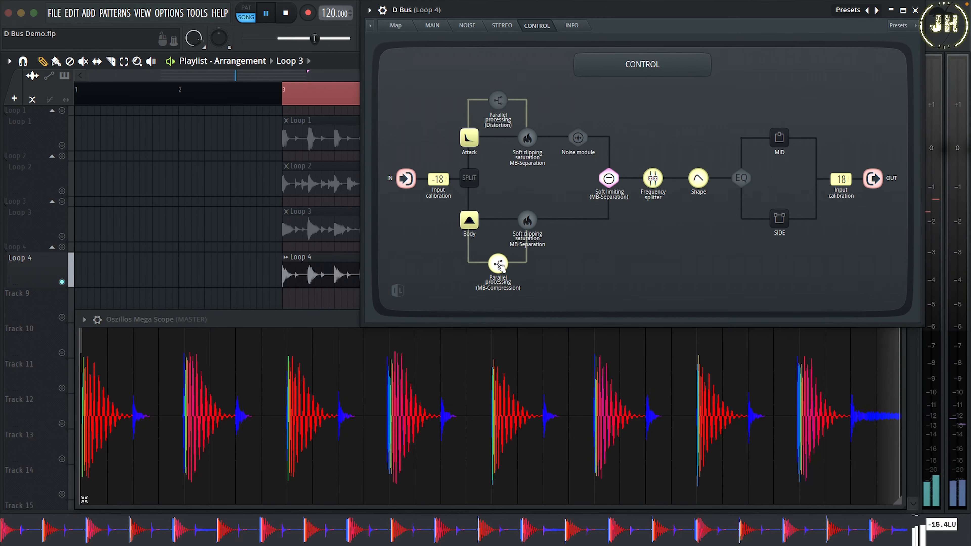
Re-enable the Attack distortion and the soft clipping saturation modules on both paths, and return to the Main page.
{"action": "left_click", "coordinate": [499, 102]}
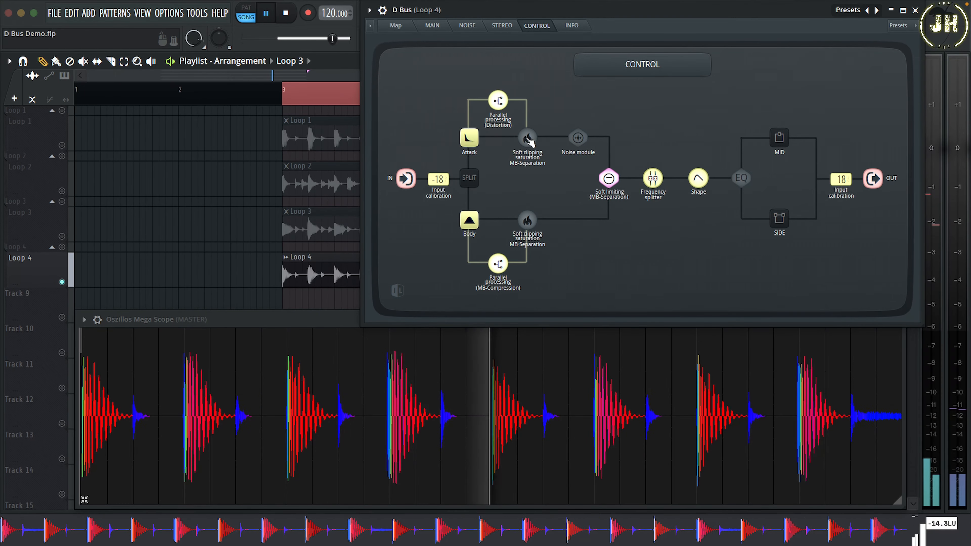
{"action": "left_click", "coordinate": [528, 220]}
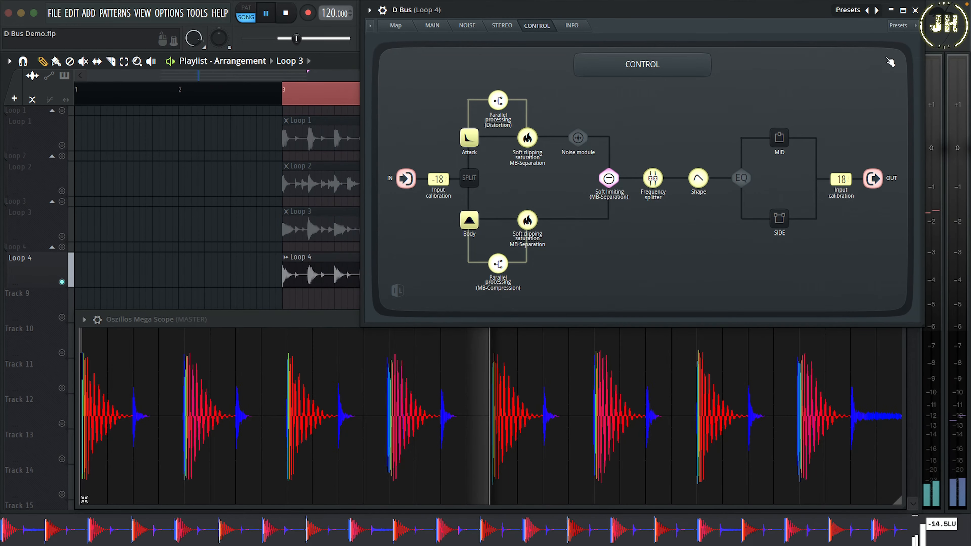
{"action": "left_click", "coordinate": [430, 27]}
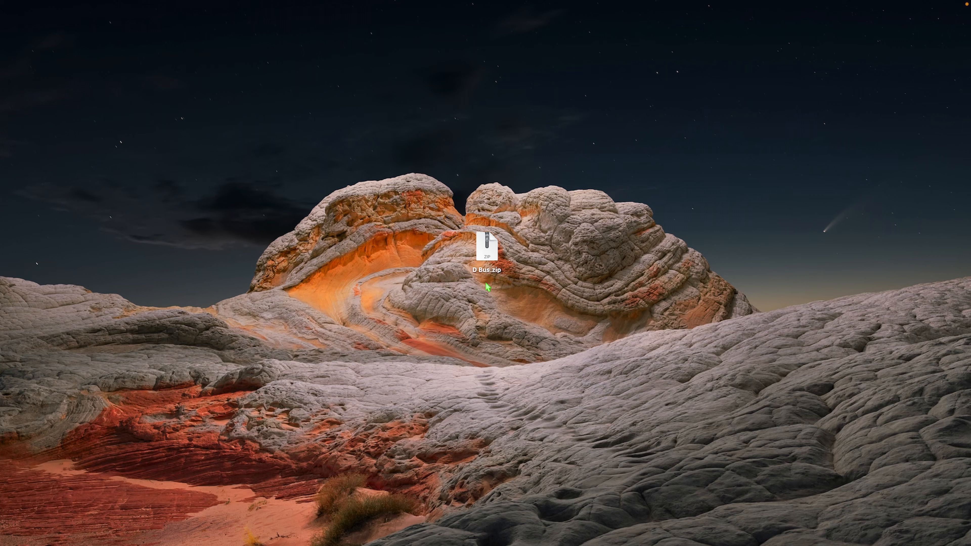
Extract D Bus.zip on the desktop, place the D Bus folder beside the archive, and open it to review its files.
{"action": "double_click", "coordinate": [489, 260]}
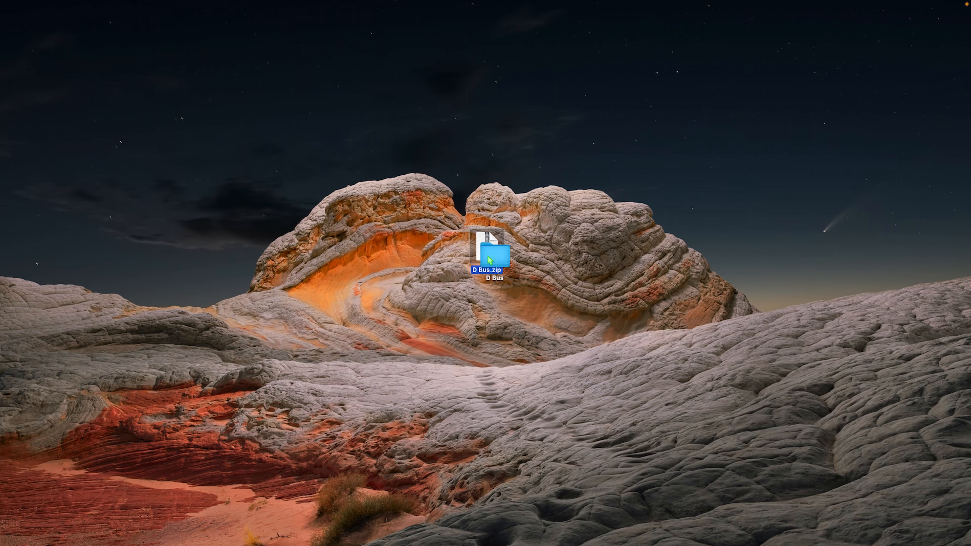
{"action": "left_click_drag", "start_coordinate": [493, 264], "coordinate": [557, 263]}
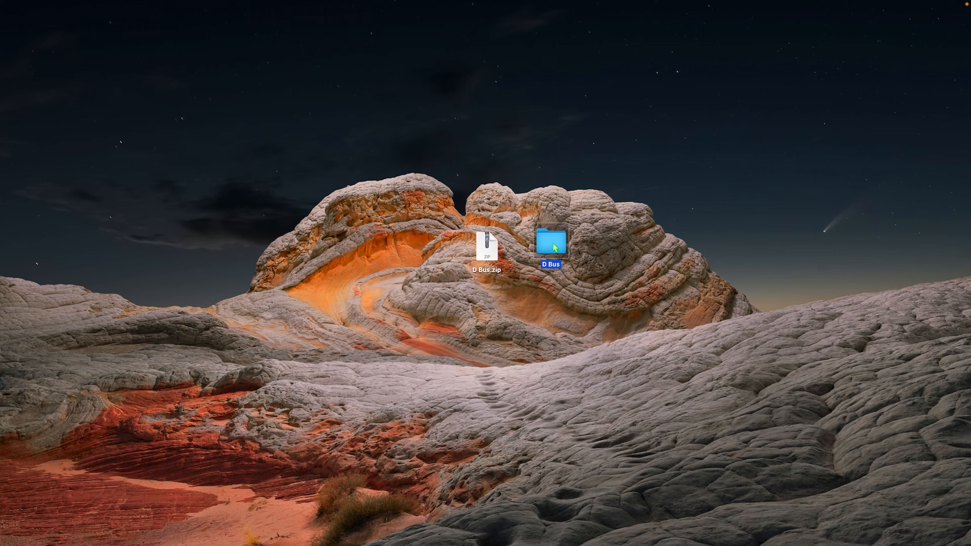
{"action": "double_click", "coordinate": [555, 247]}
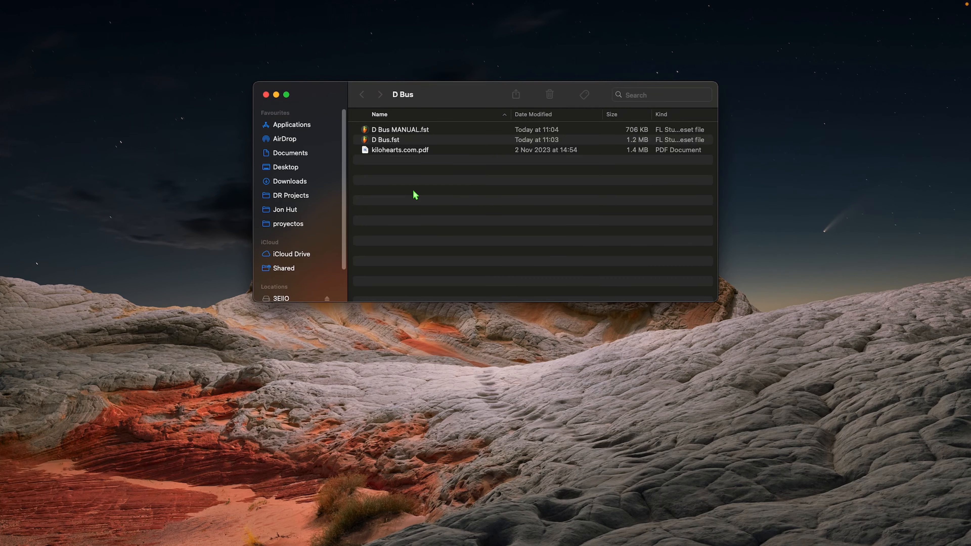
{"action": "left_click", "coordinate": [405, 132]}
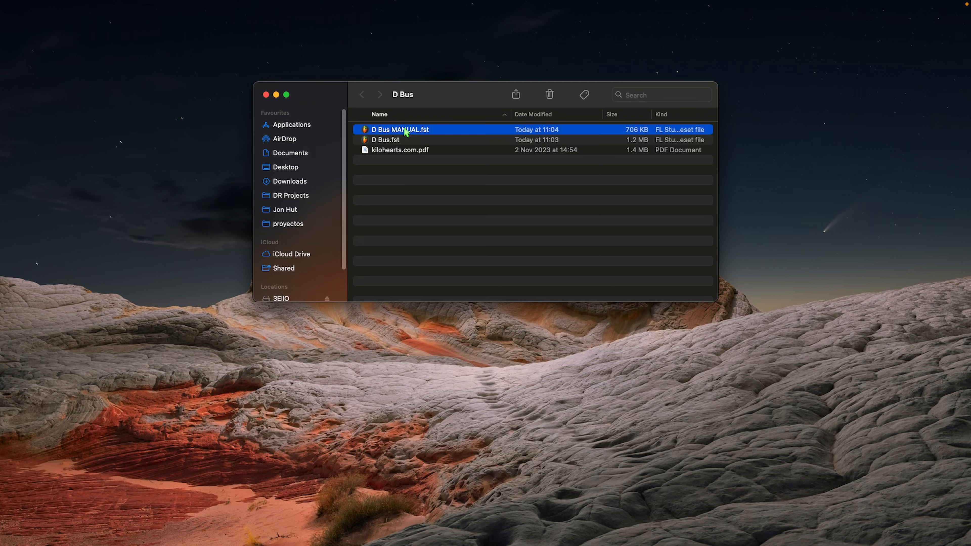
{"action": "left_click", "coordinate": [383, 141]}
{"action": "left_click", "coordinate": [396, 151]}
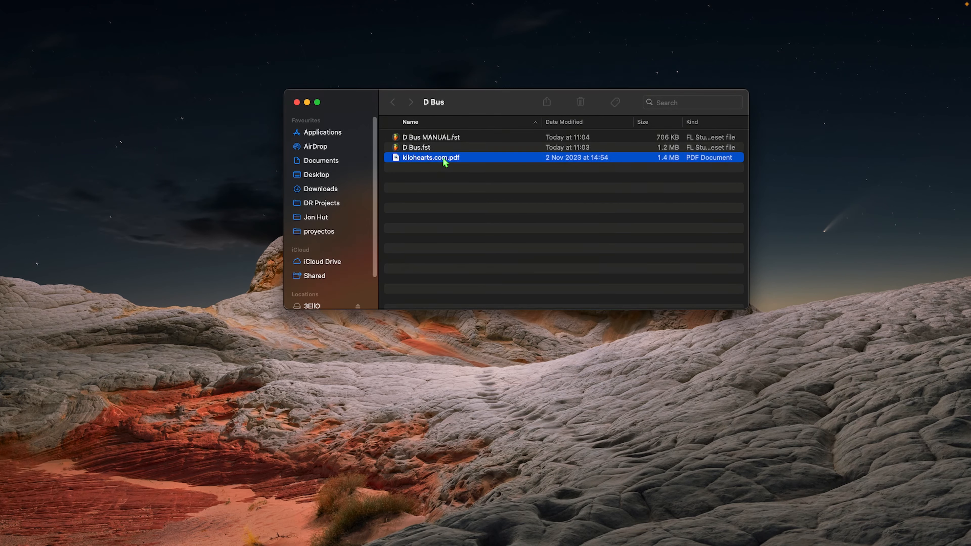
Follow the Kilohearts Essentials link in kilohearts.com.pdf and download the free 32 plugin bundle installer from its web page.
{"action": "double_click", "coordinate": [444, 163]}
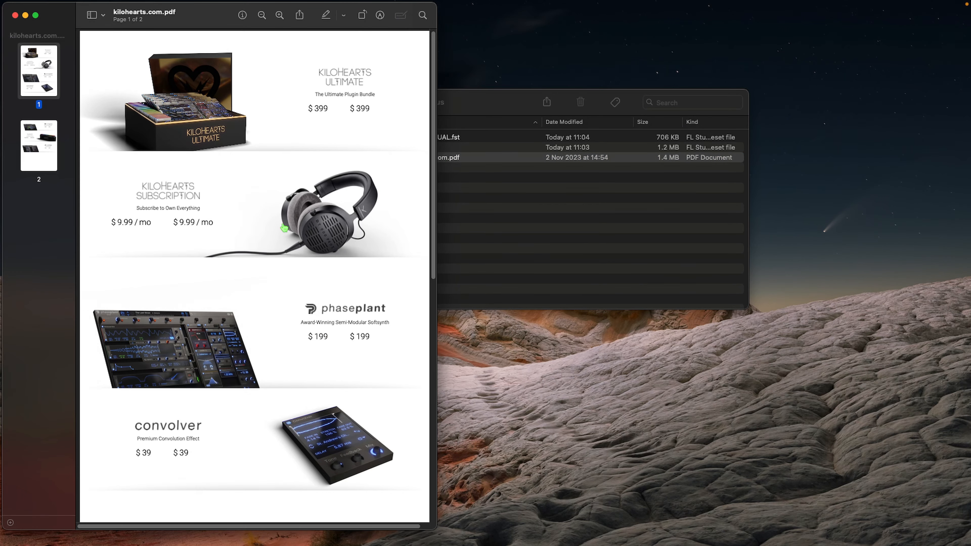
{"action": "scroll", "coordinate": [216, 281], "scroll_direction": "down", "scroll_amount": 5}
{"action": "scroll", "coordinate": [216, 282], "scroll_direction": "down", "scroll_amount": 4}
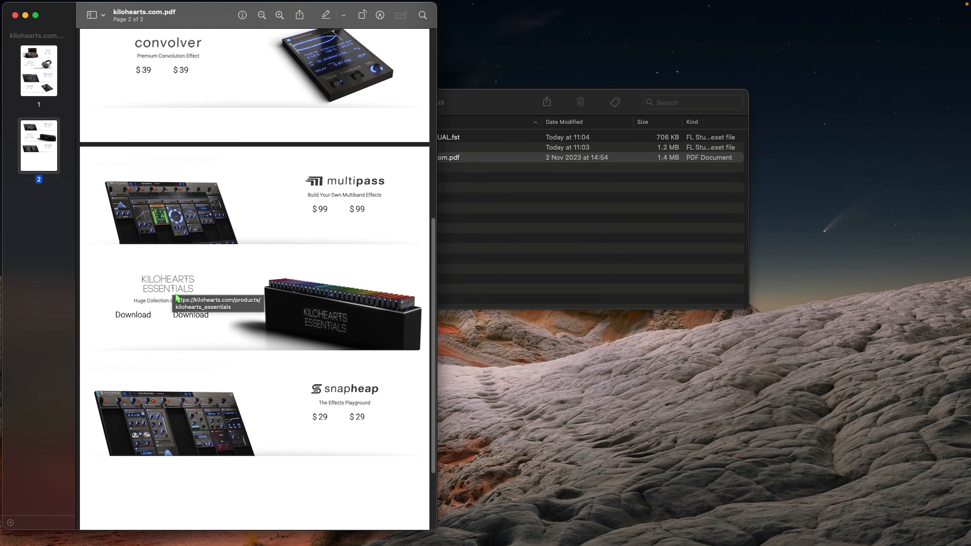
{"action": "left_click", "coordinate": [192, 316]}
{"action": "left_click", "coordinate": [248, 306]}
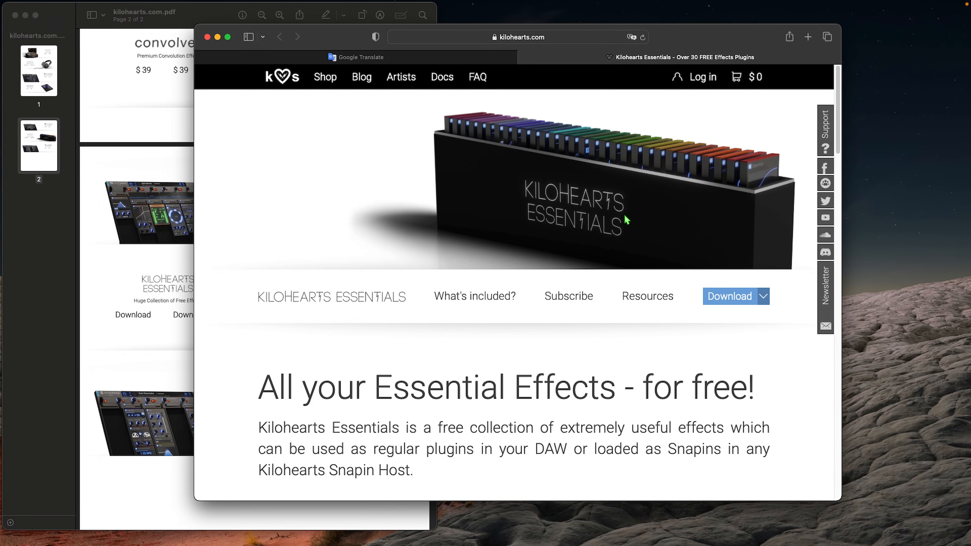
{"action": "left_click", "coordinate": [762, 298]}
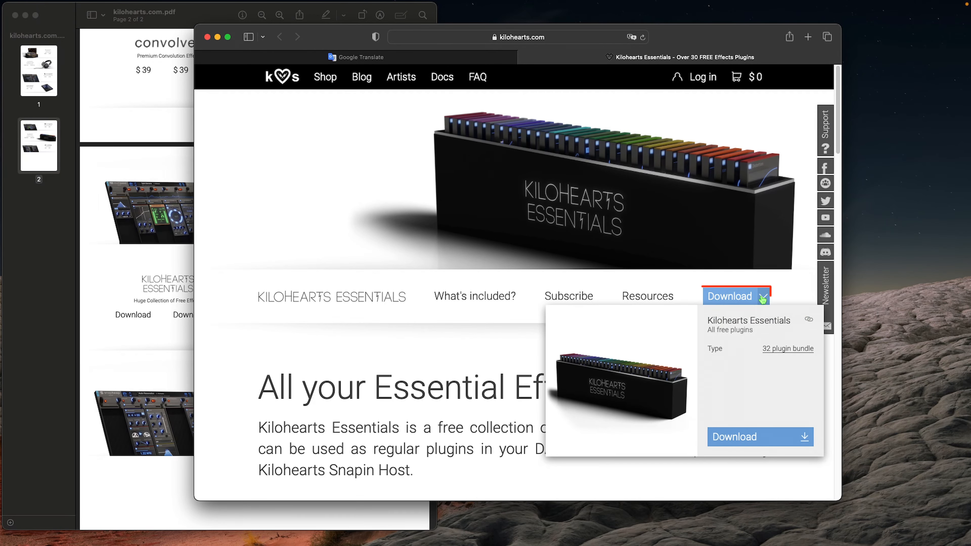
{"action": "left_click", "coordinate": [762, 440]}
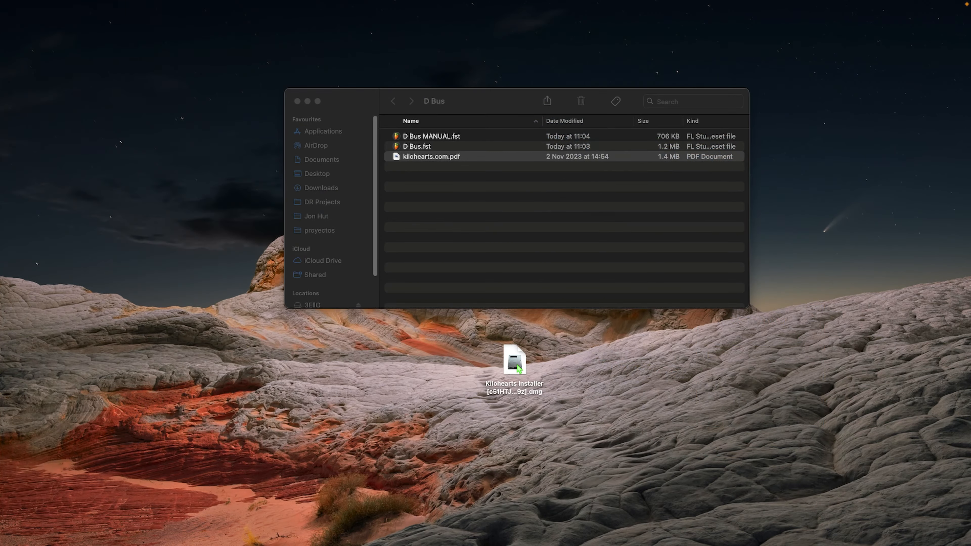
Open the downloaded Kilohearts Installer disk image and launch the installer.
{"action": "left_click", "coordinate": [517, 363]}
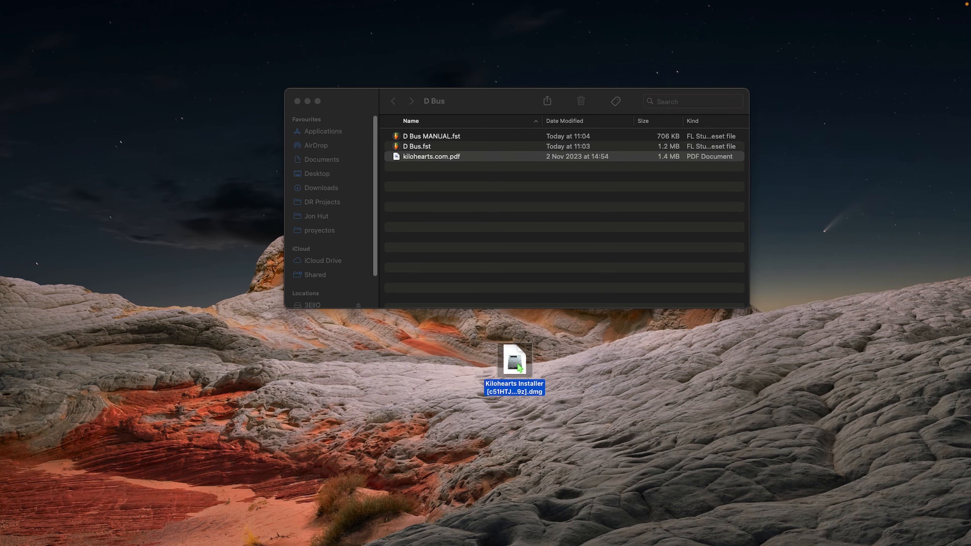
{"action": "double_click", "coordinate": [517, 366]}
{"action": "double_click", "coordinate": [193, 390]}
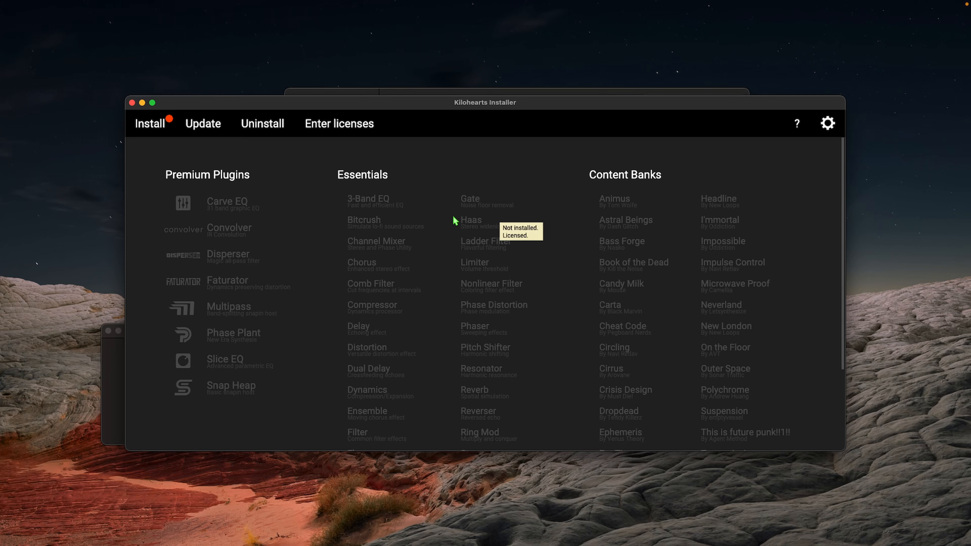
Review the Essentials plugins offered for installation, clear the whole selection, and choose only Transient Shaper.
{"action": "left_click", "coordinate": [154, 125]}
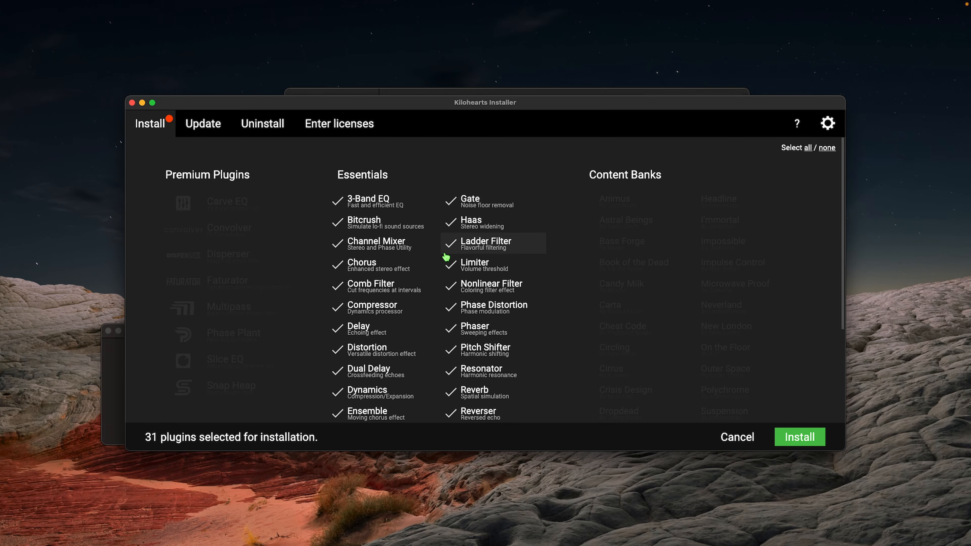
{"action": "scroll", "coordinate": [446, 256], "scroll_direction": "down", "scroll_amount": 5}
{"action": "scroll", "coordinate": [446, 256], "scroll_direction": "up", "scroll_amount": 5}
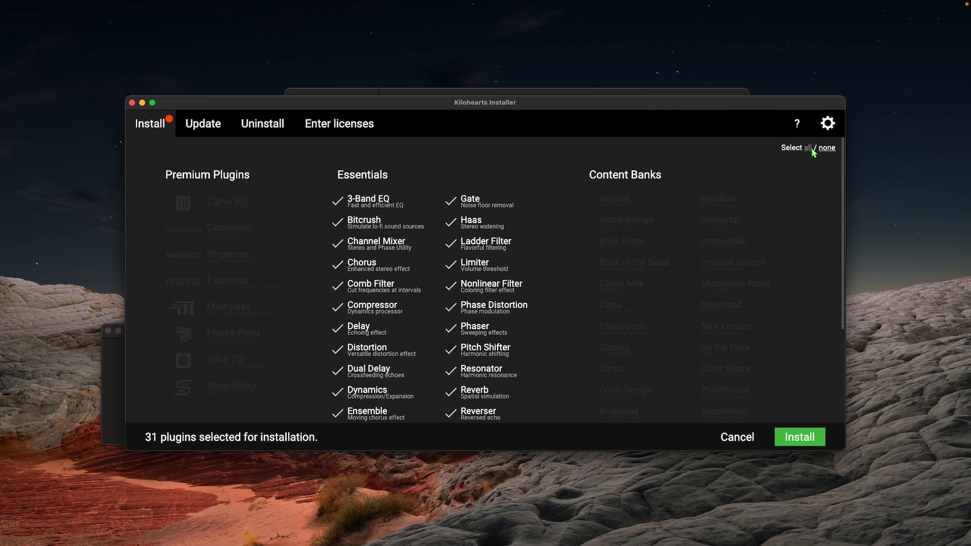
{"action": "left_click", "coordinate": [826, 149]}
{"action": "scroll", "coordinate": [506, 270], "scroll_direction": "down", "scroll_amount": 5}
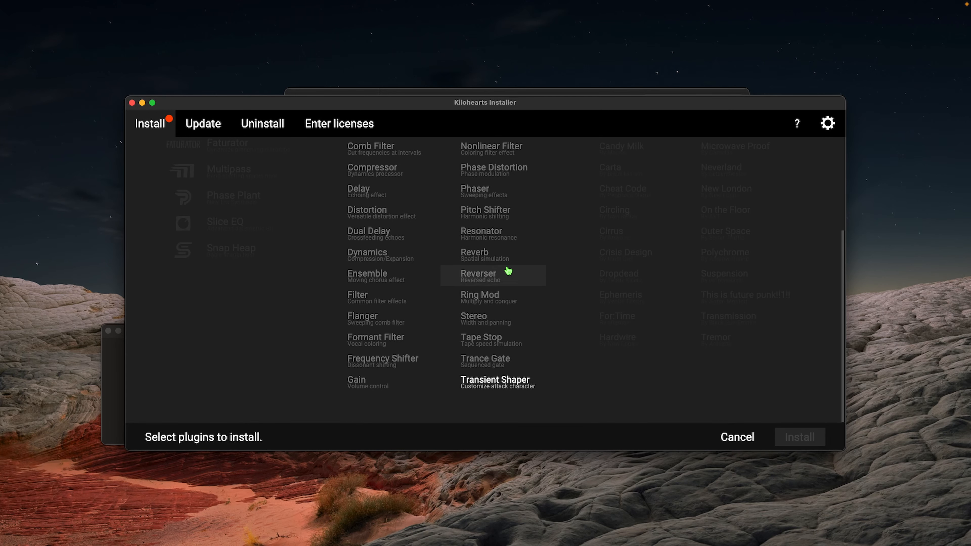
{"action": "left_click", "coordinate": [500, 384]}
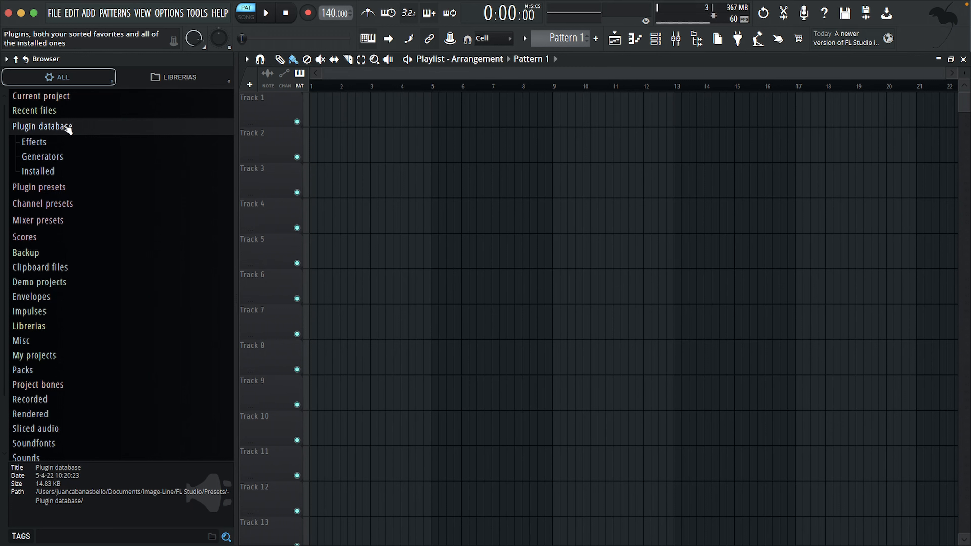
Switch to FL Studio and open the plugin database's Effects > Dynamics folder in the system file manager.
{"action": "left_click", "coordinate": [42, 142]}
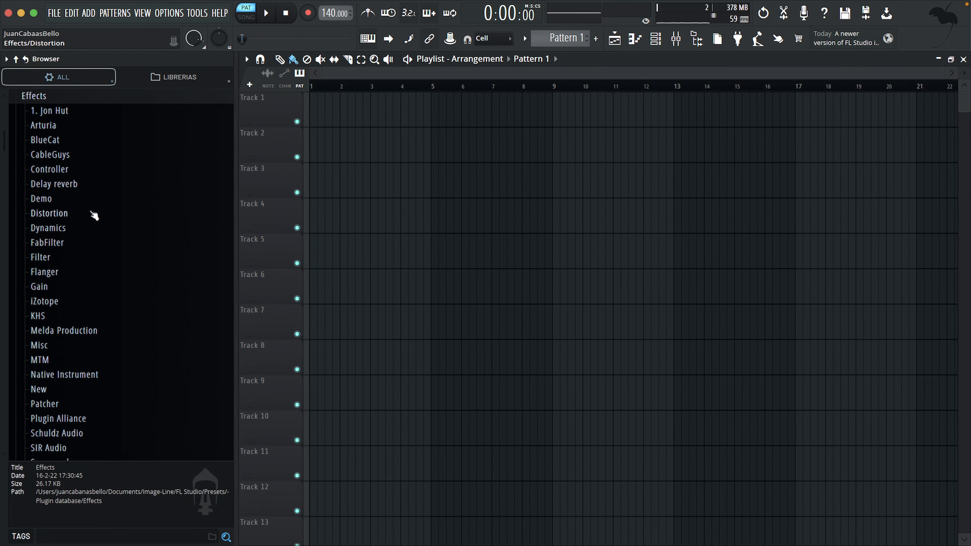
{"action": "scroll", "coordinate": [80, 221], "scroll_direction": "down", "scroll_amount": 5}
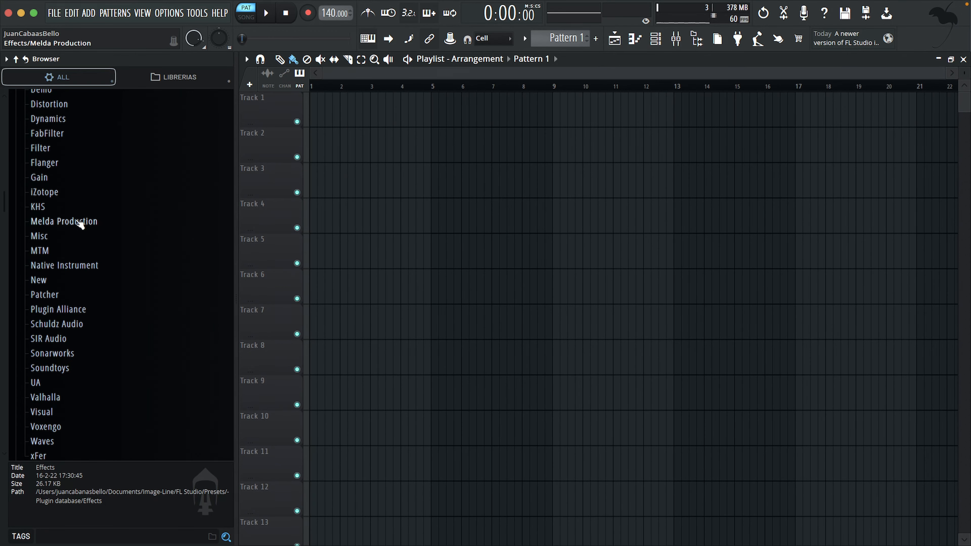
{"action": "scroll", "coordinate": [79, 224], "scroll_direction": "up", "scroll_amount": 2}
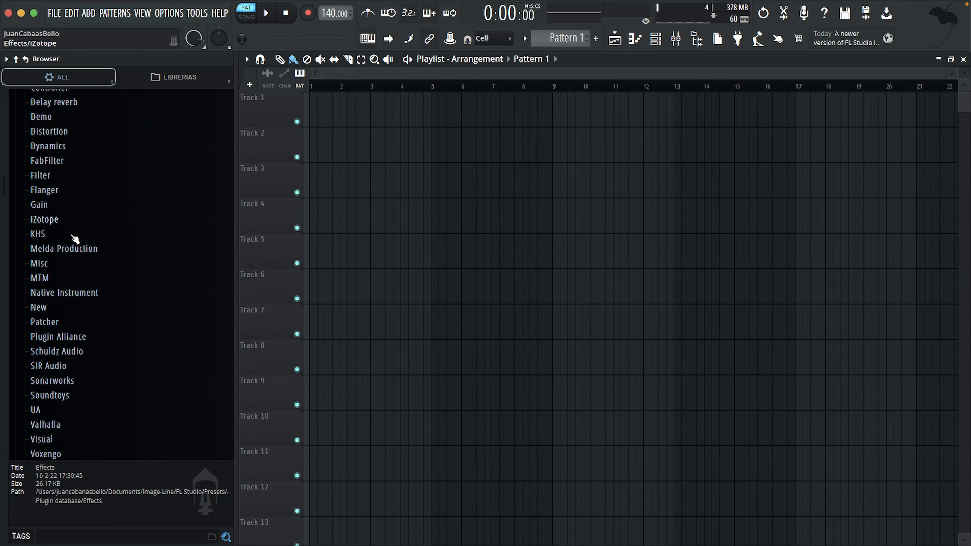
{"action": "right_click", "coordinate": [51, 150]}
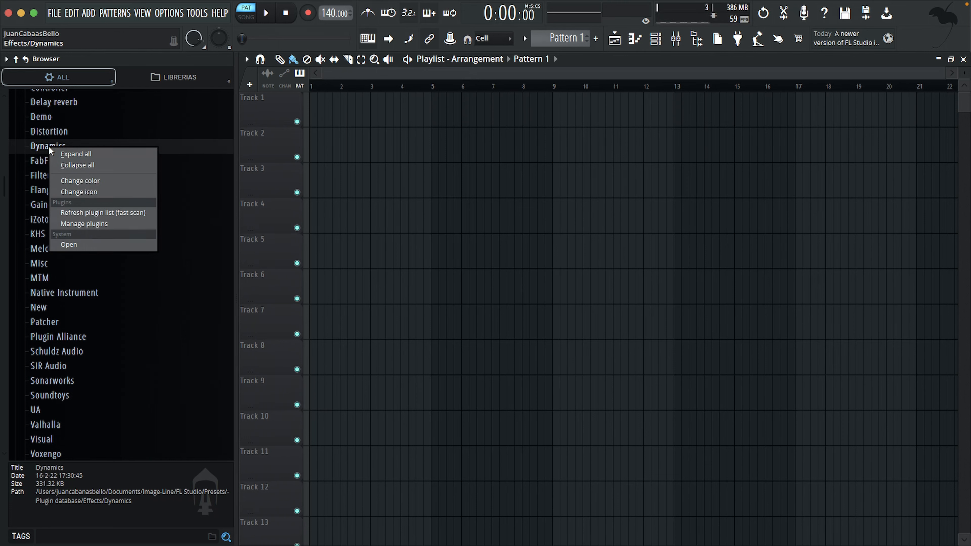
{"action": "left_click", "coordinate": [68, 245]}
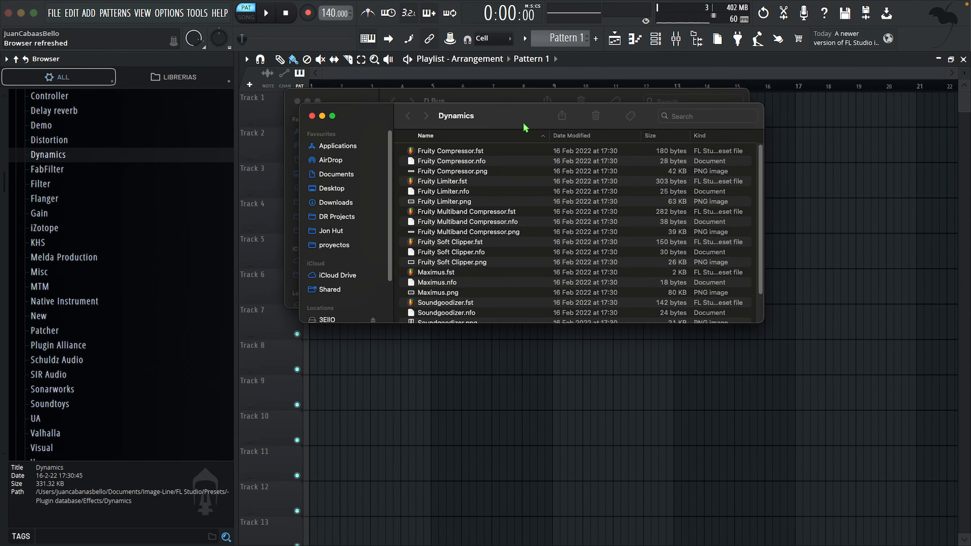
Place the Dynamics folder window beside the D Bus folder and move D Bus.fst into Dynamics.
{"action": "left_click_drag", "start_coordinate": [495, 116], "coordinate": [759, 100]}
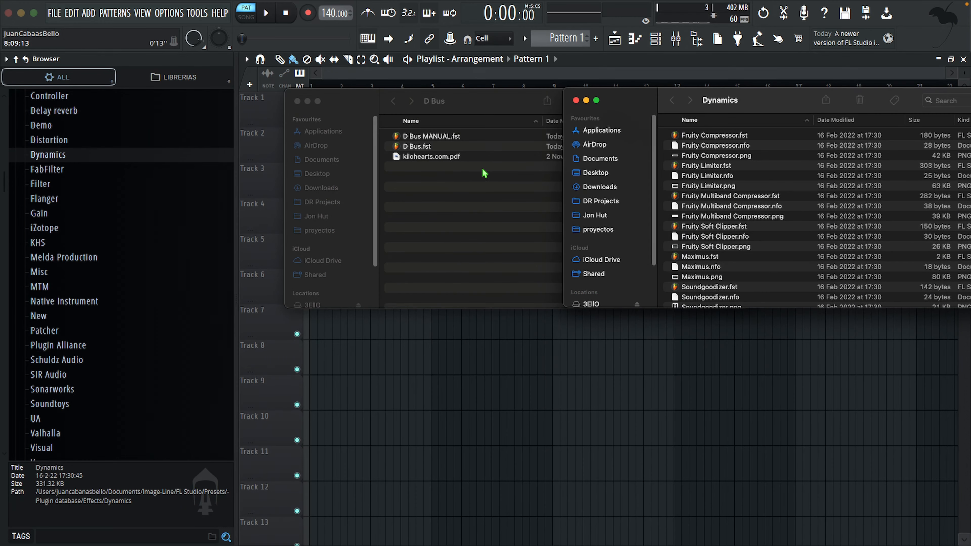
{"action": "left_click", "coordinate": [416, 149]}
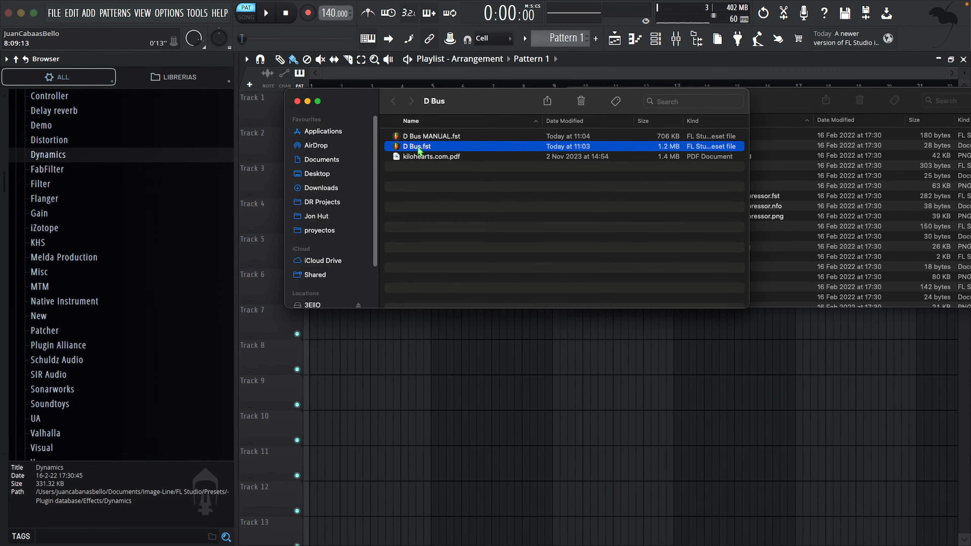
{"action": "left_click_drag", "start_coordinate": [416, 149], "coordinate": [788, 169]}
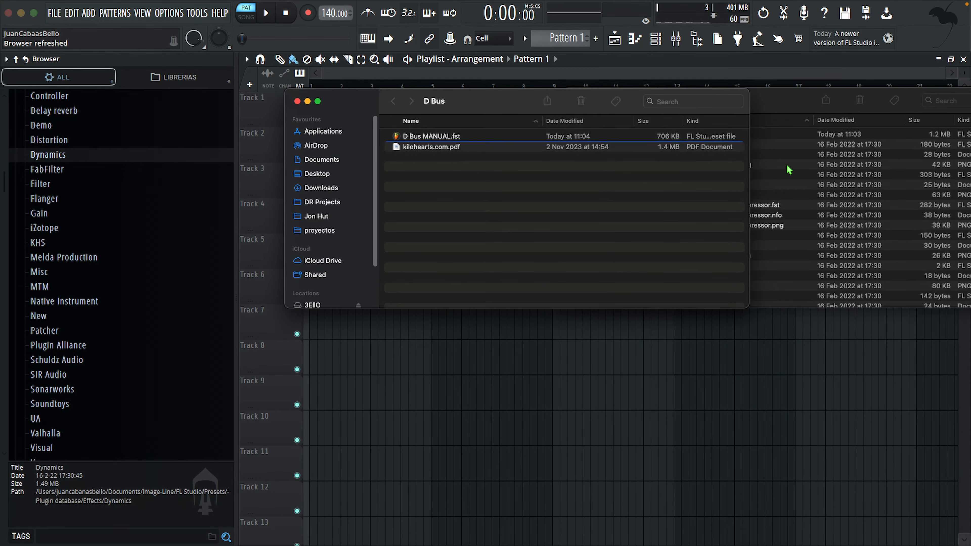
{"action": "left_click", "coordinate": [800, 100]}
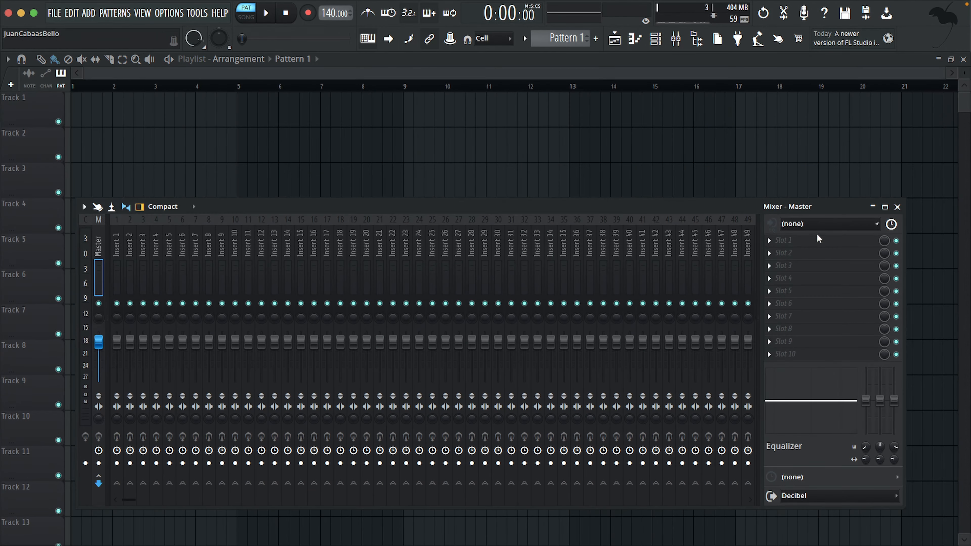
Load D Bus from the Dynamics category into the first effect slot of the Master mixer track.
{"action": "left_click", "coordinate": [768, 241]}
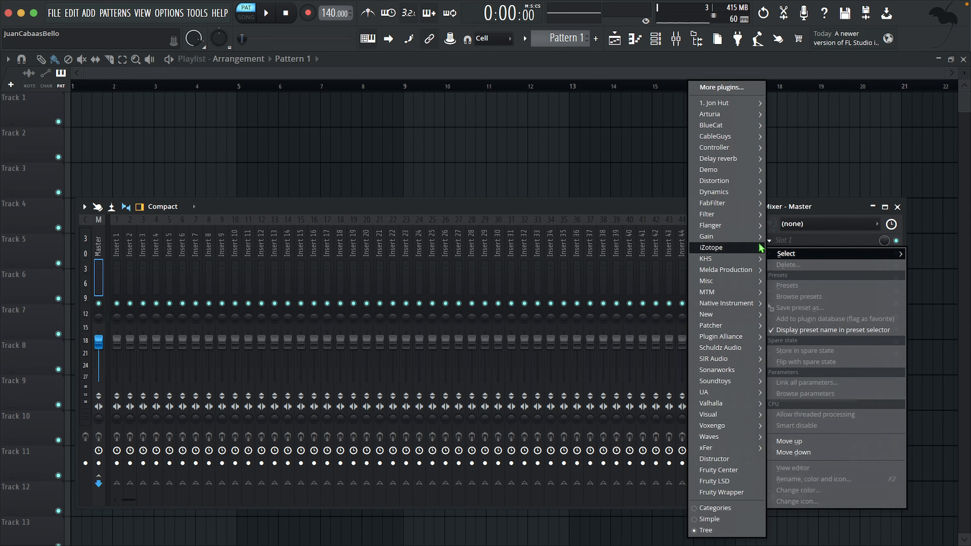
{"action": "mouse_move", "coordinate": [738, 195]}
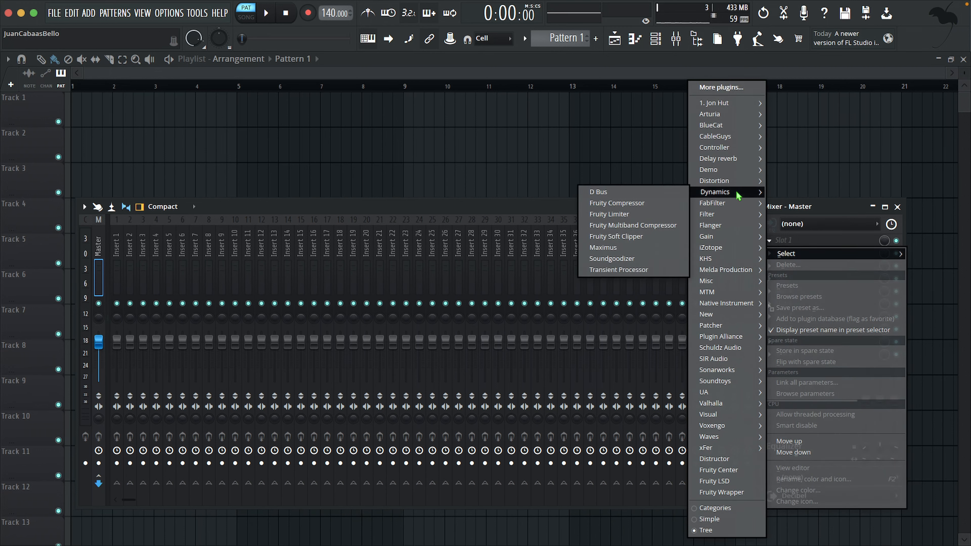
{"action": "left_click", "coordinate": [610, 191]}
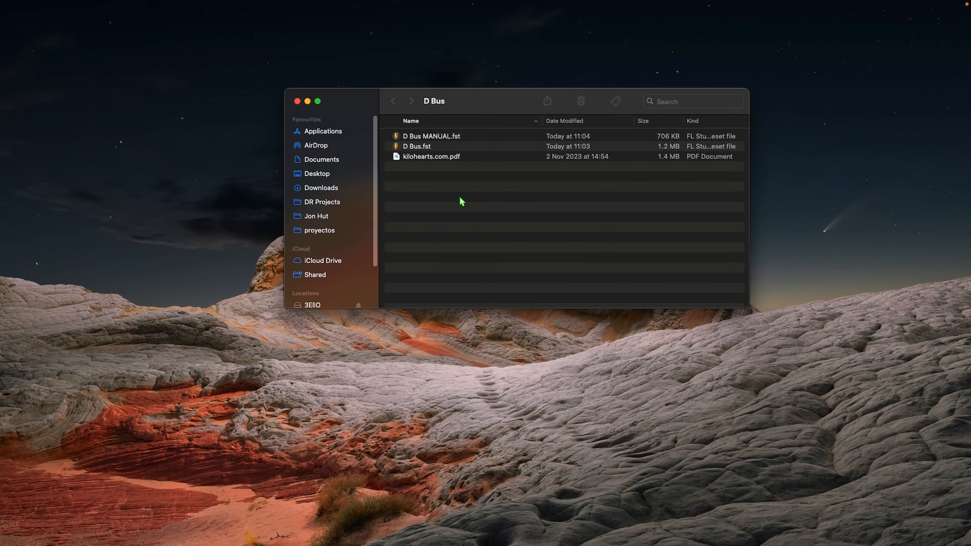
Open D Bus MANUAL.fst from the D Bus folder, review its Main, Noise, Stereo S and Control pages, and close it.
{"action": "double_click", "coordinate": [416, 149]}
{"action": "double_click", "coordinate": [433, 139]}
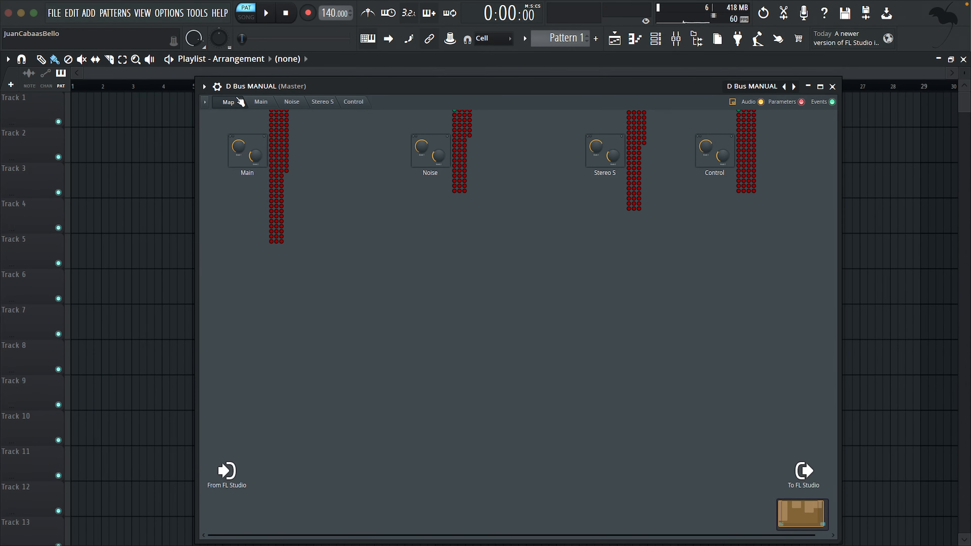
{"action": "left_click", "coordinate": [261, 101]}
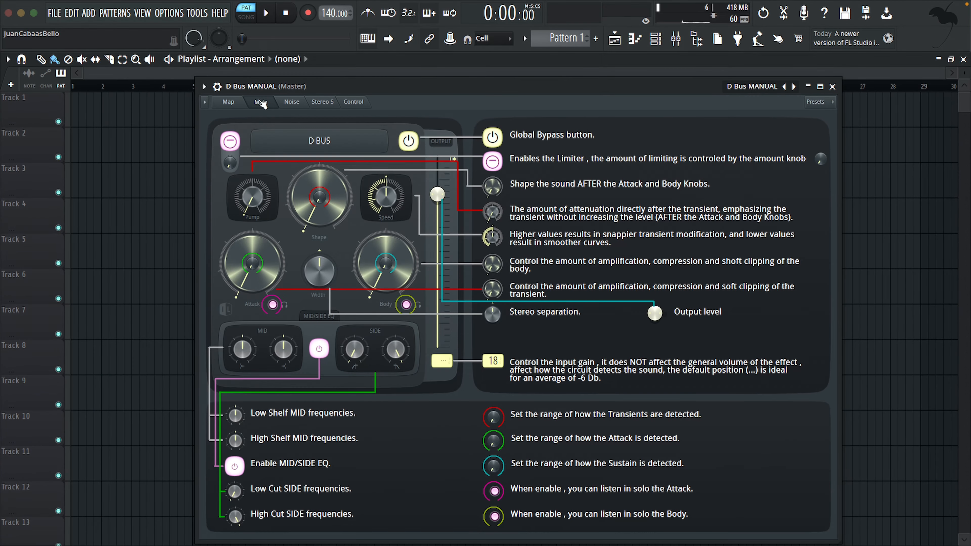
{"action": "left_click", "coordinate": [292, 103]}
{"action": "left_click", "coordinate": [323, 103]}
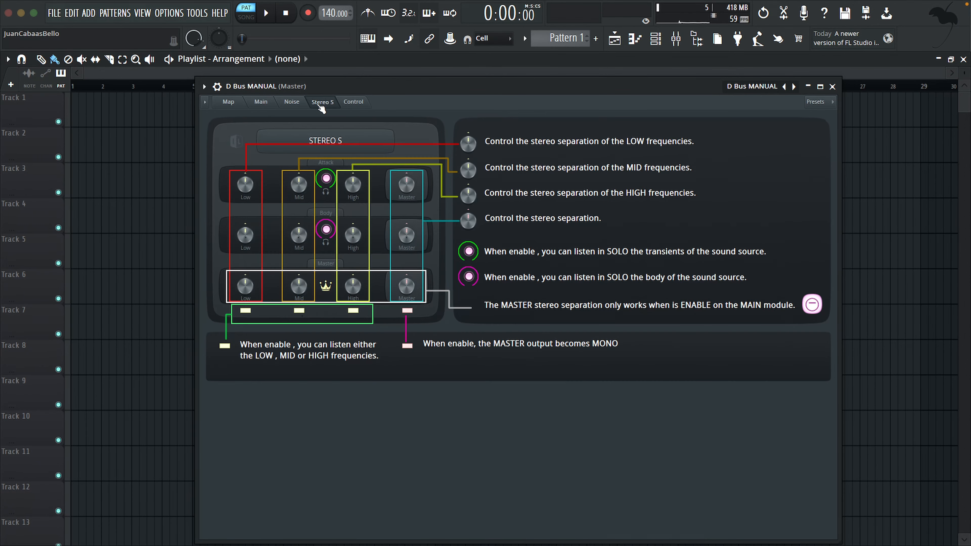
{"action": "left_click", "coordinate": [357, 107]}
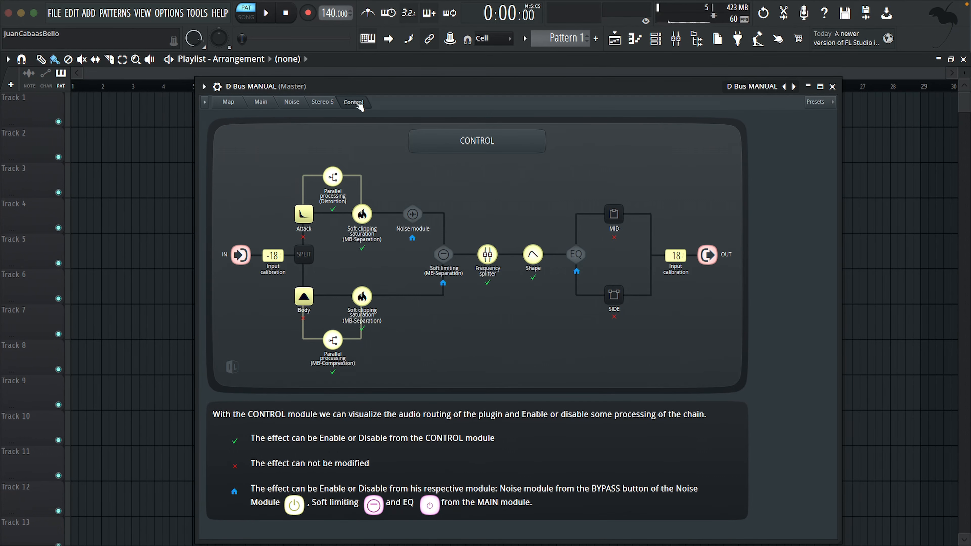
{"action": "left_click", "coordinate": [831, 87]}
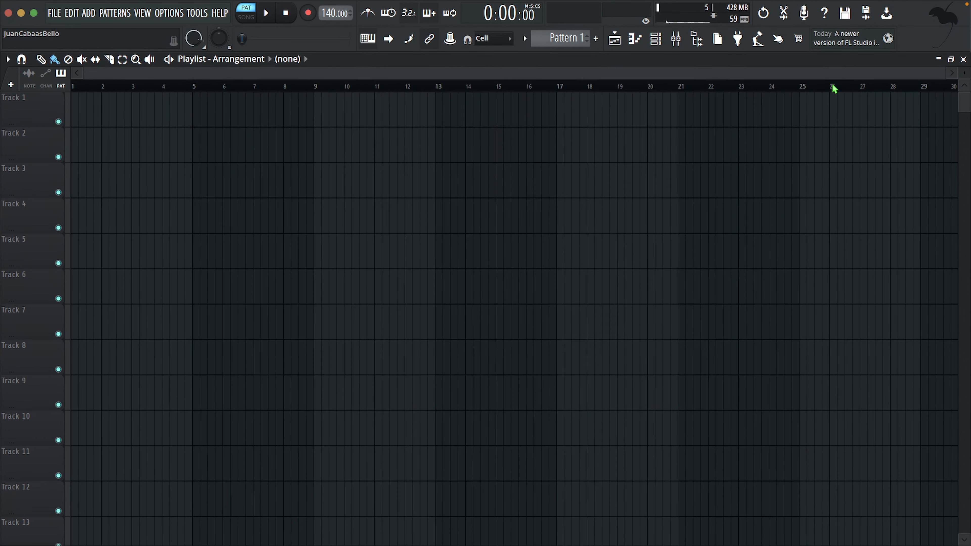
Reopen the mixer and load D Bus from the creator's custom plugin category into the Master track's second effect slot.
{"action": "key", "text": "F9"}
{"action": "left_click", "coordinate": [777, 265]}
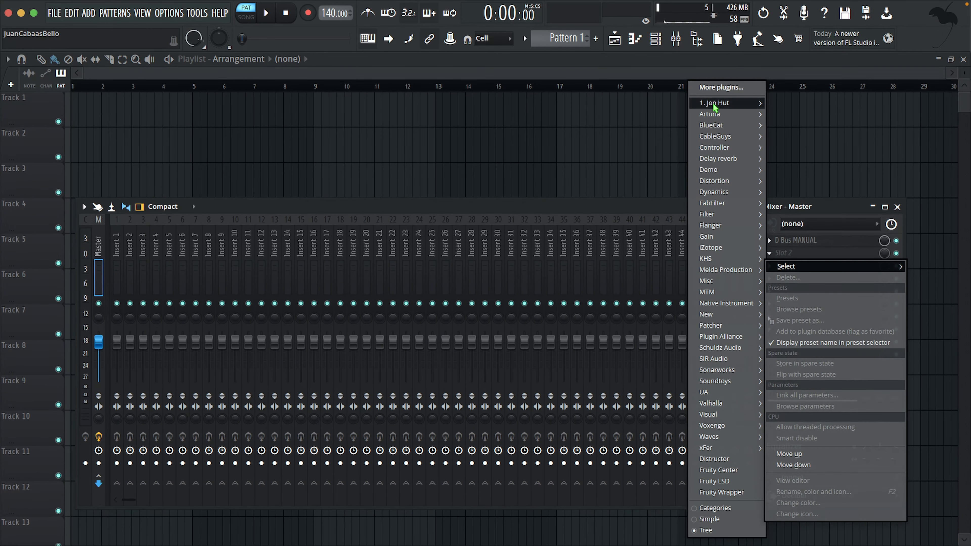
{"action": "mouse_move", "coordinate": [712, 102]}
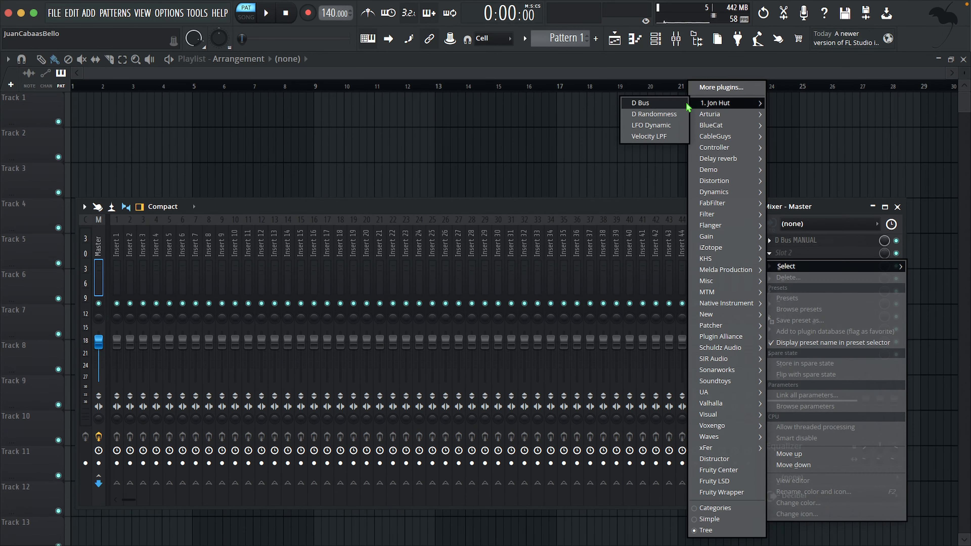
{"action": "left_click", "coordinate": [659, 102]}
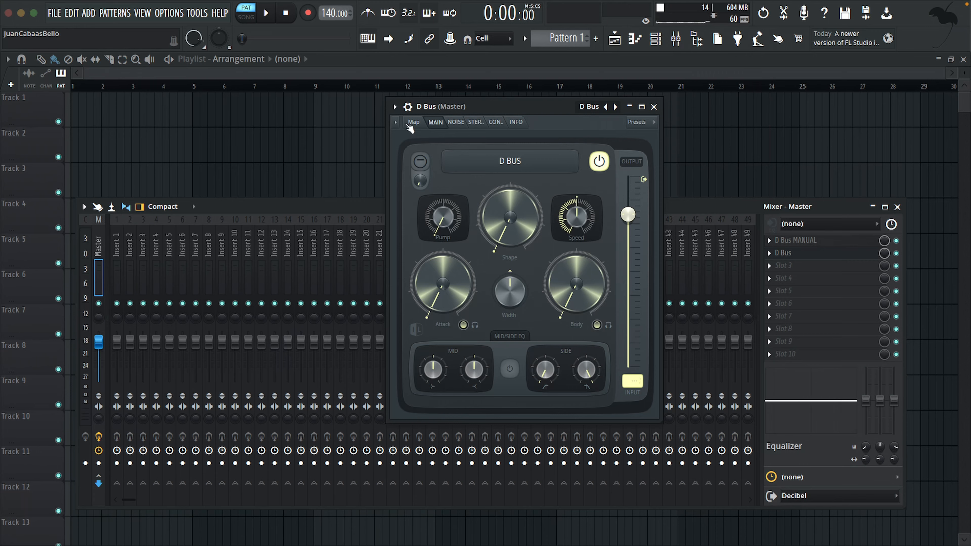
Open the MANUAL module in D Bus's Patcher map and review its Main, Noise, Stereo S and Control pages.
{"action": "left_click", "coordinate": [420, 123]}
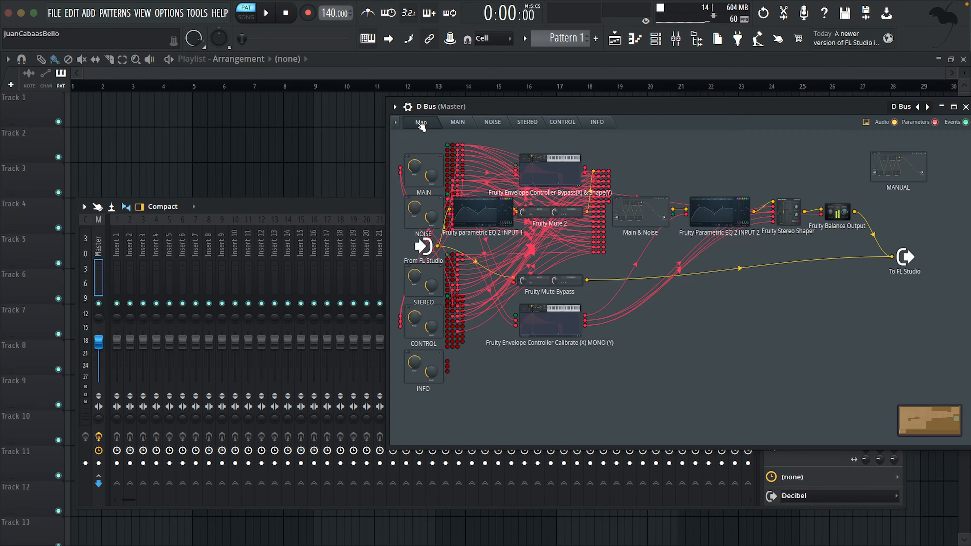
{"action": "double_click", "coordinate": [893, 170]}
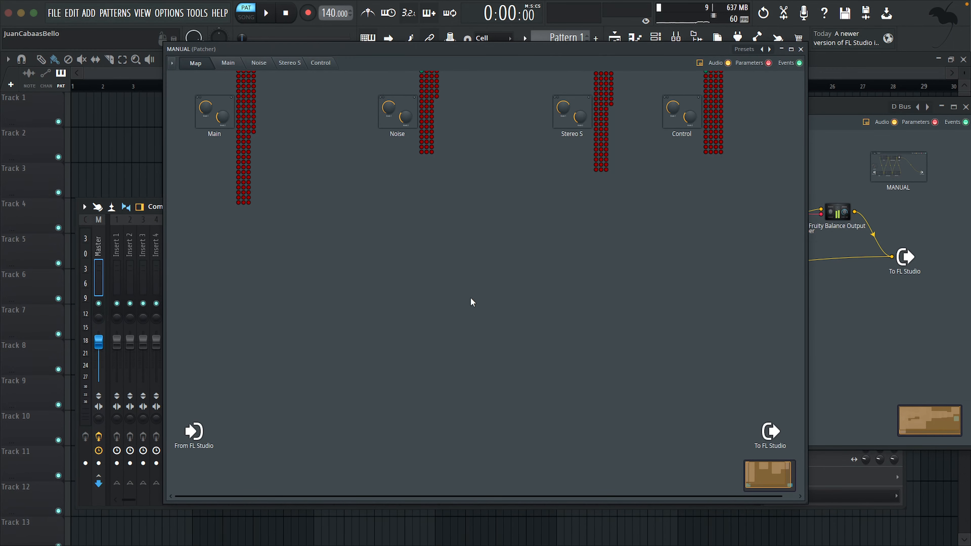
{"action": "left_click", "coordinate": [229, 64]}
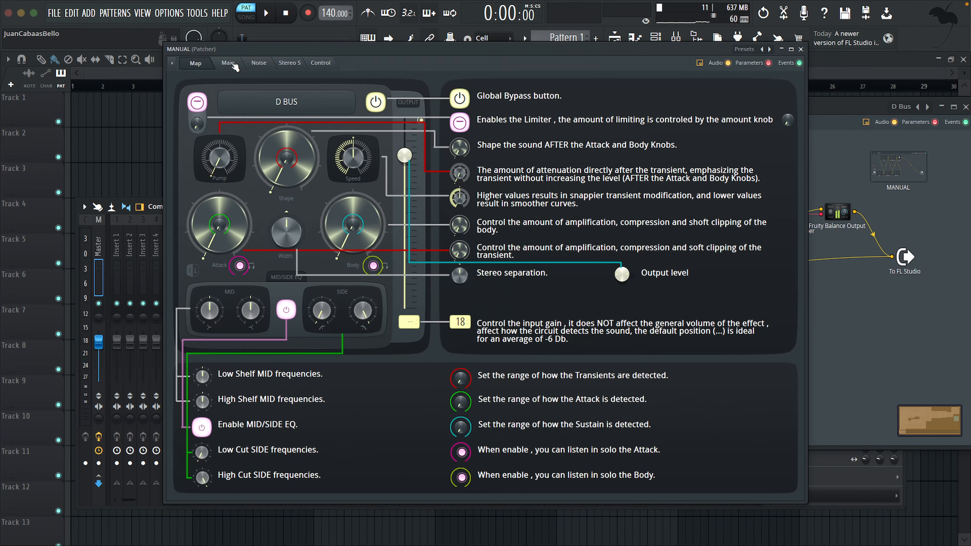
{"action": "left_click", "coordinate": [264, 65]}
{"action": "left_click", "coordinate": [289, 65]}
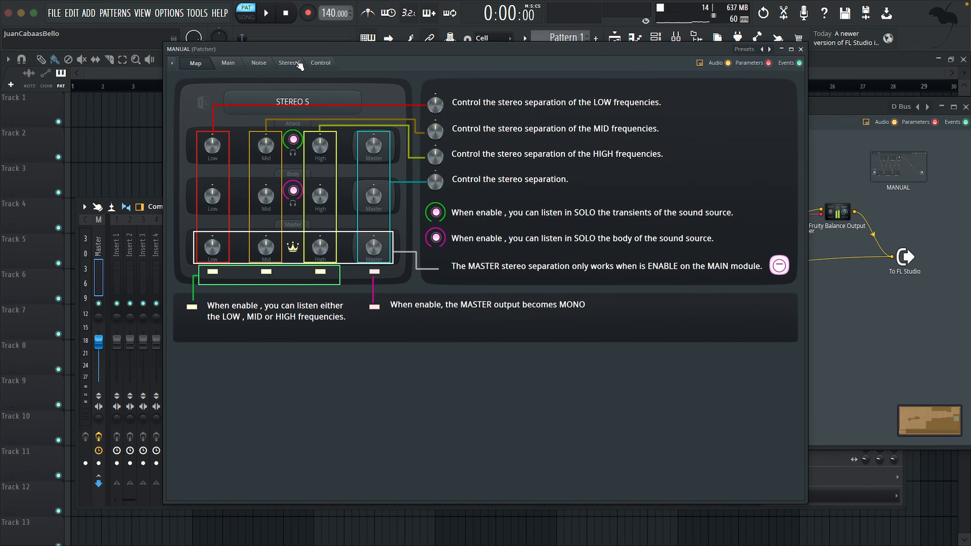
{"action": "left_click", "coordinate": [321, 64]}
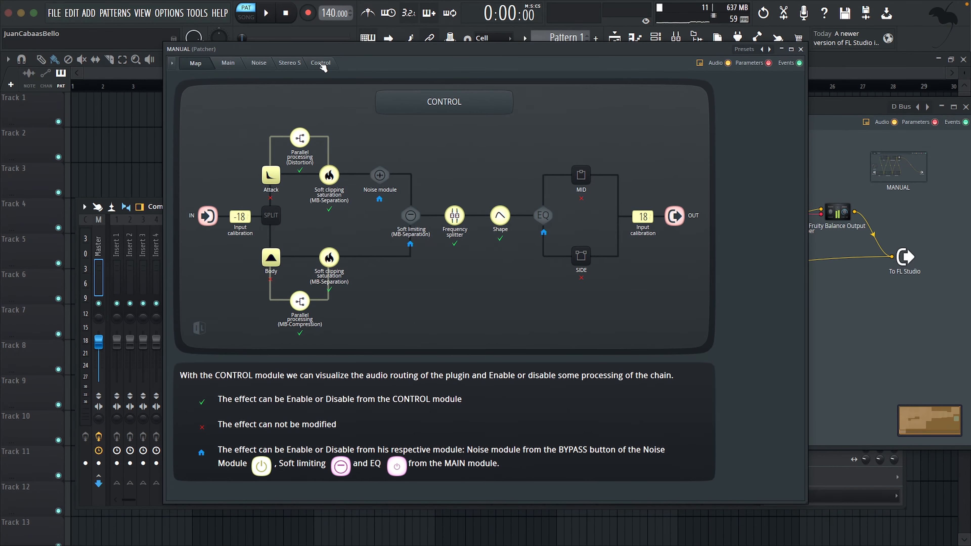